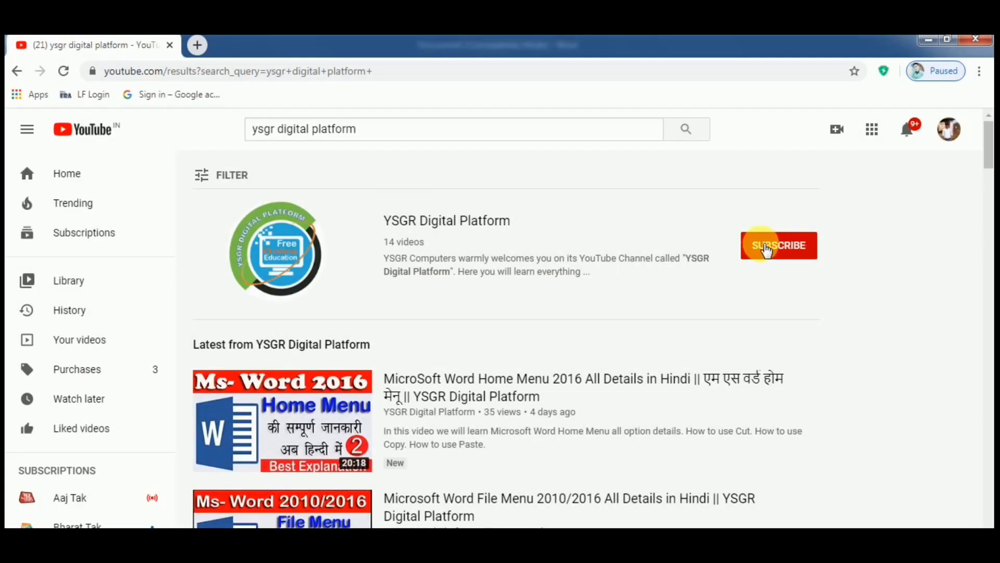
Step: Subscribe to the YSGR Digital Platform channel and close the pop-up ad notification
left_click(766, 250)
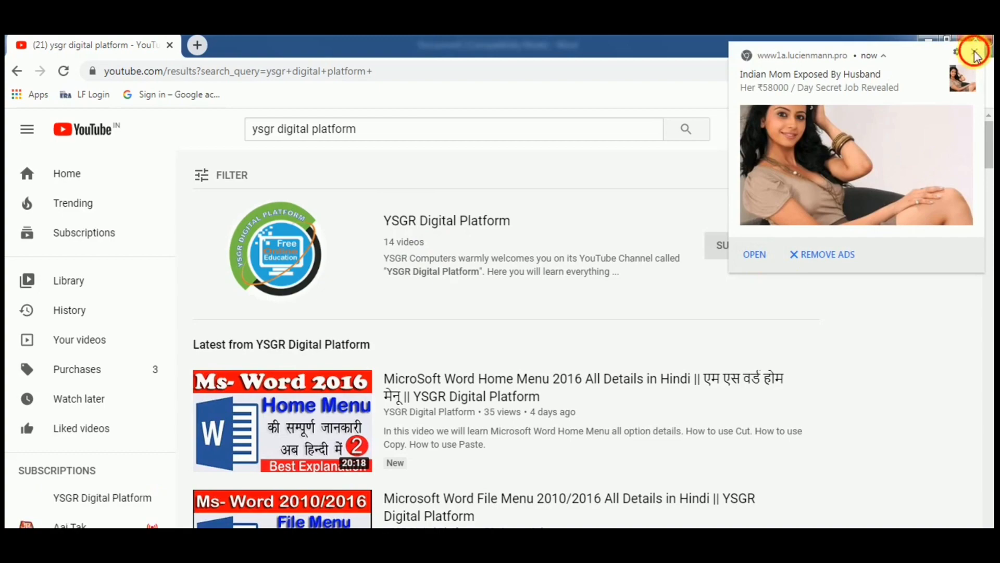
left_click(976, 52)
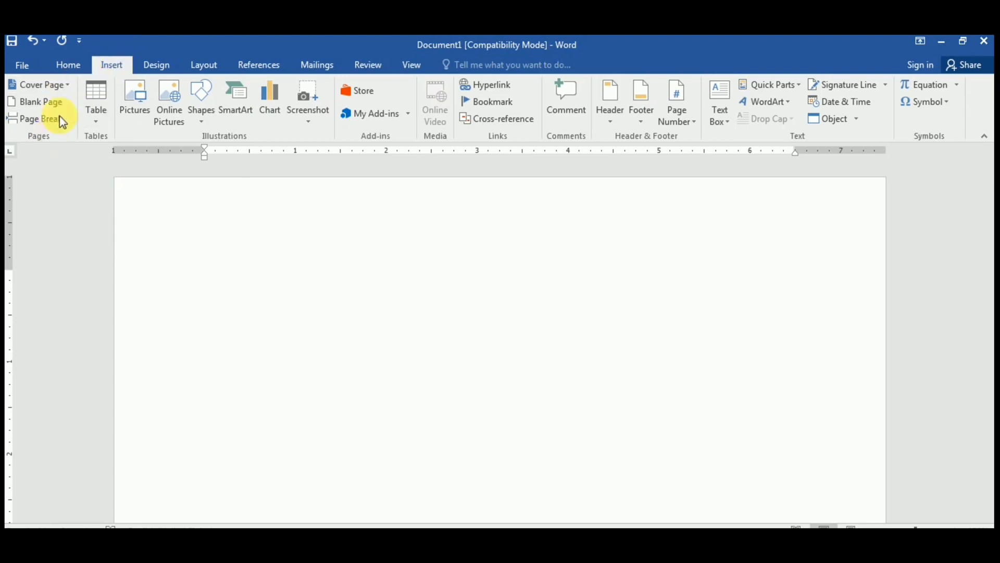
Step: Open the Cover Page design gallery from the Insert tab
left_click(66, 87)
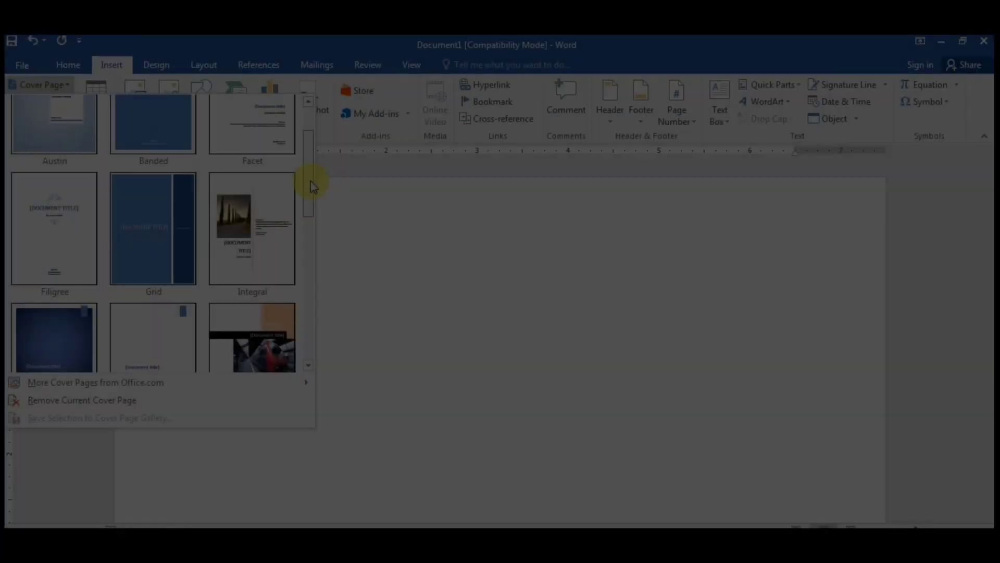
Step: Insert a cover page design with [Document title] and [DOCUMENT SUBTITLE] placeholders
left_click_drag(311, 181, 311, 243)
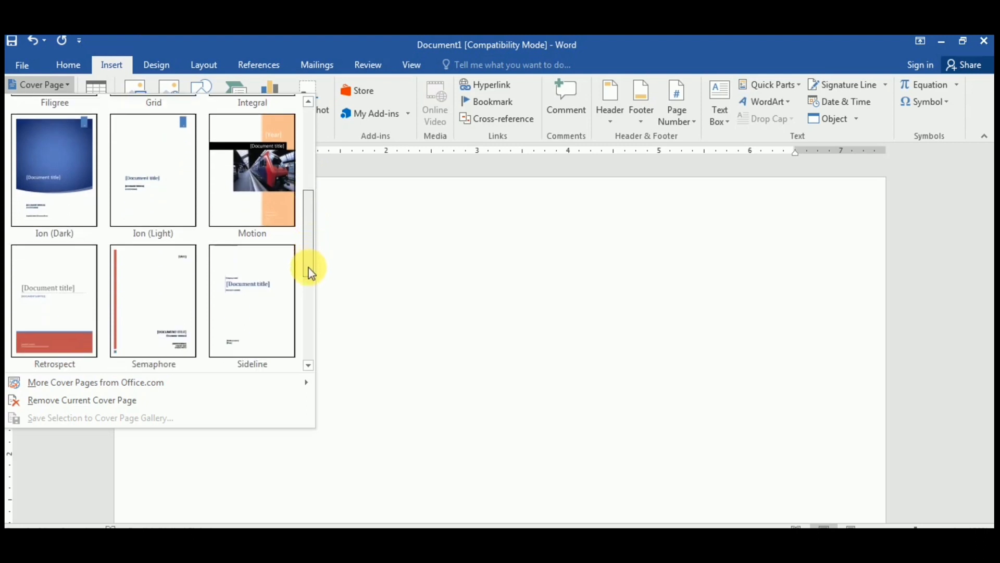
scroll(308, 267, "down", 2)
scroll(308, 276, "down", 2)
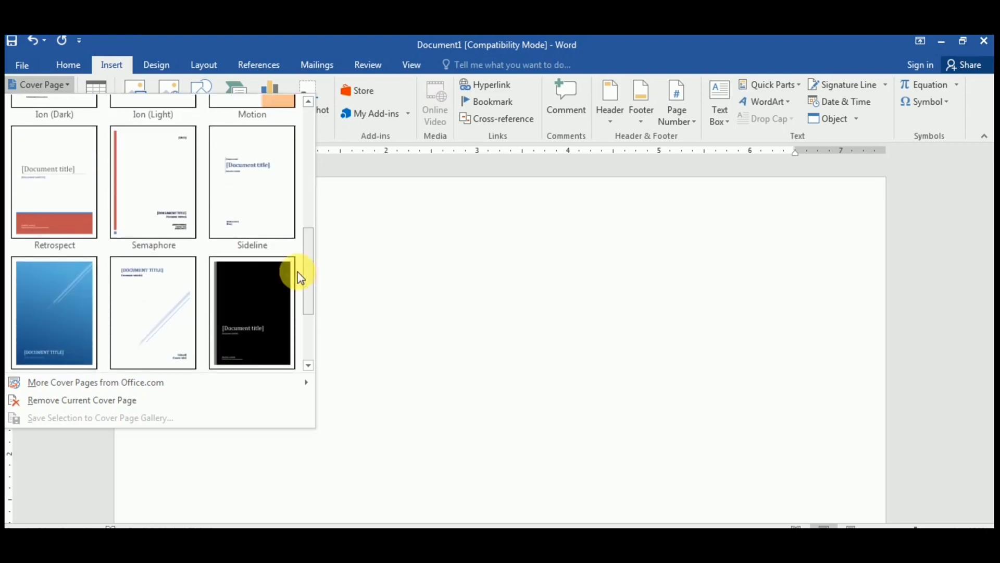
key("Escape")
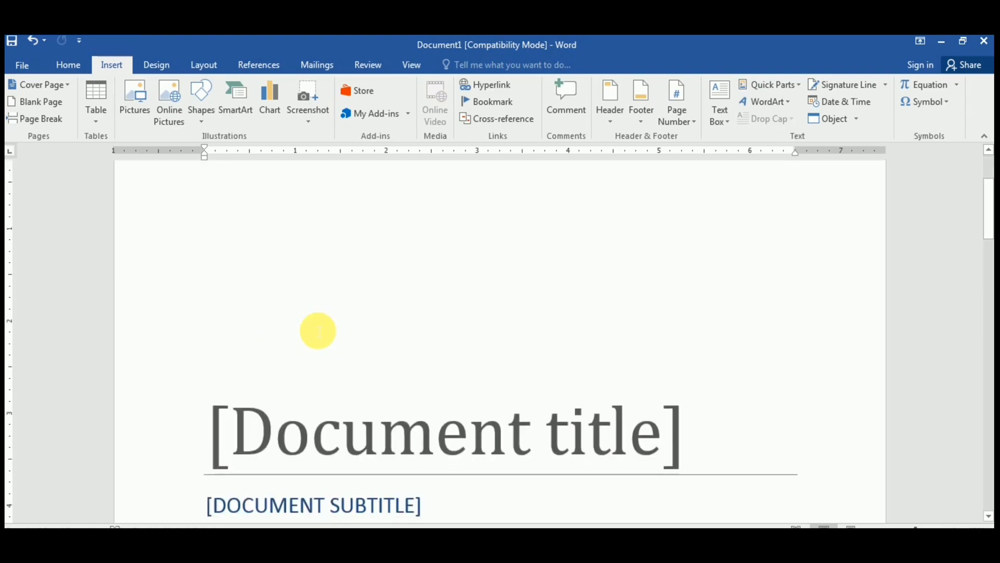
Step: Replace the cover page title placeholder with 'MS WORD 2016'
scroll(319, 331, "down", 3)
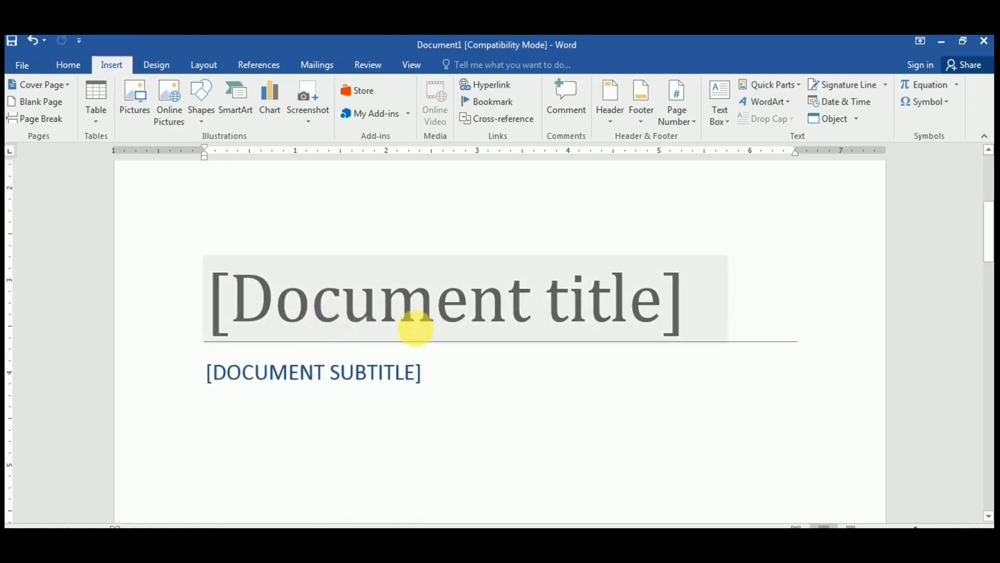
left_click(439, 317)
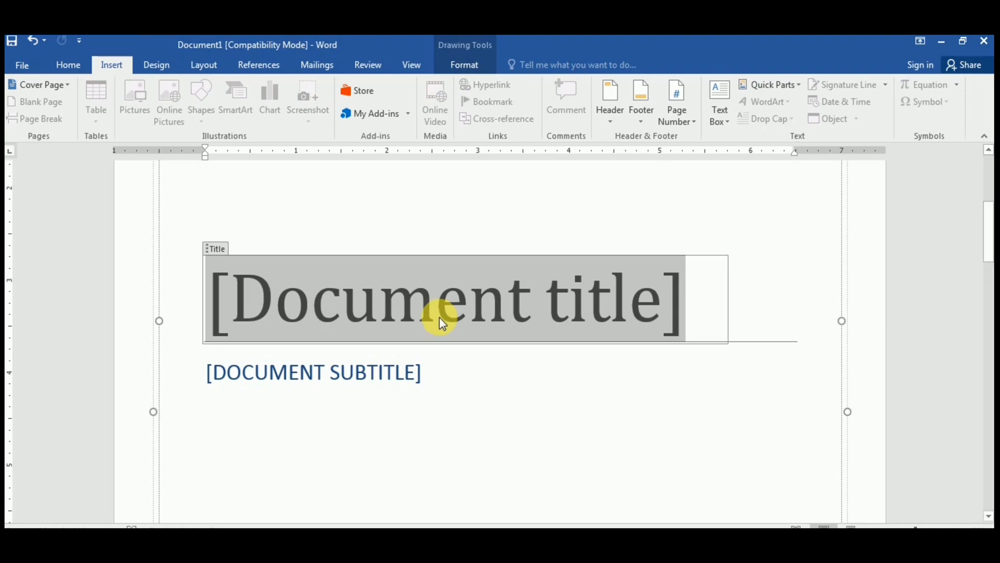
type("M")
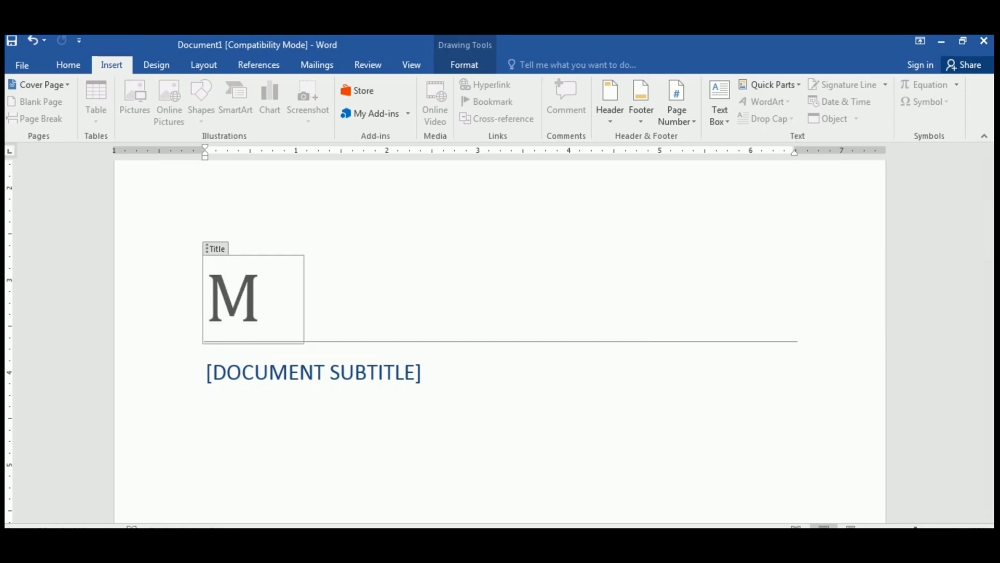
type("S WORD")
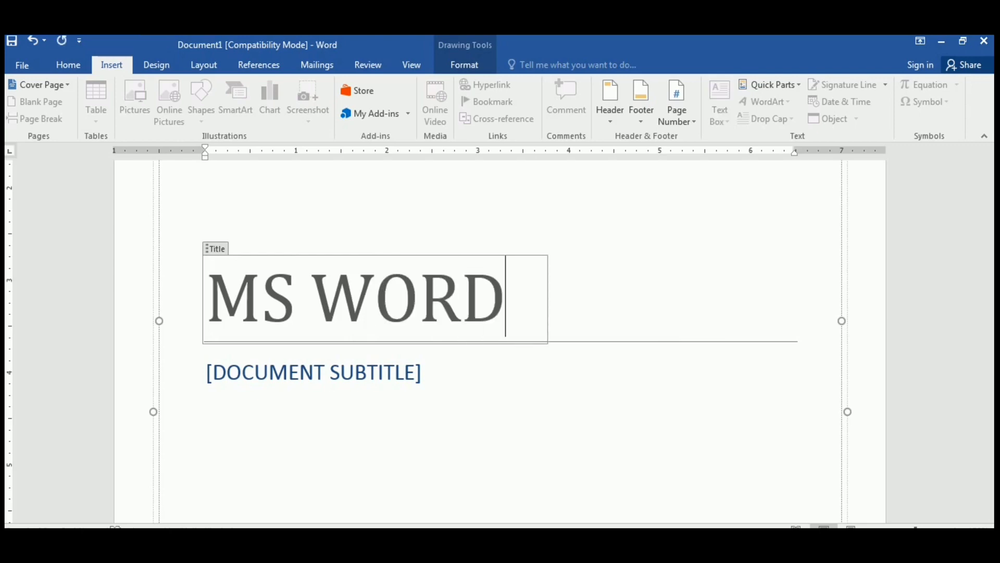
type(" 2016")
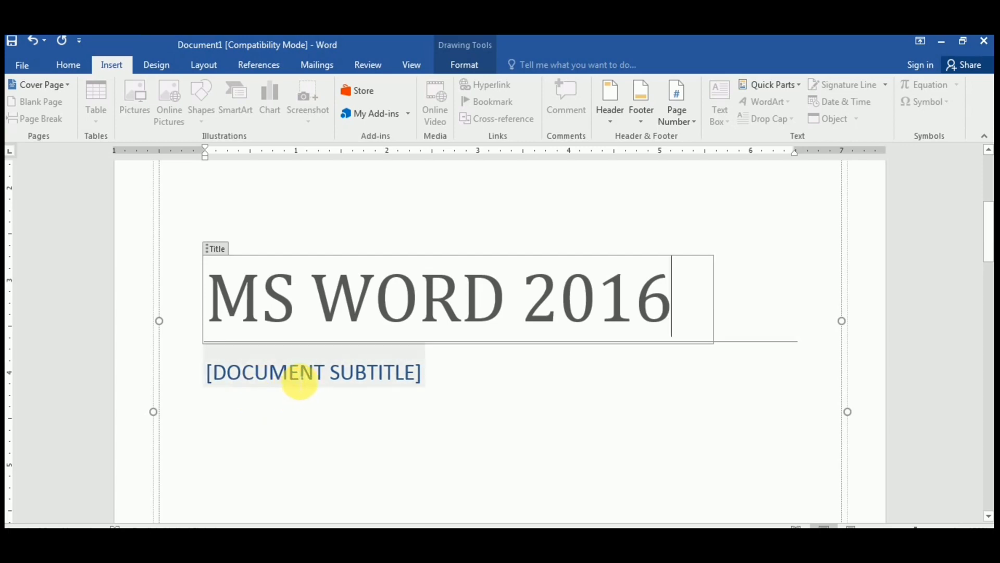
Step: Fill the subtitle placeholder with 'MICRO SOFT WORD 2016', fixing a typo along the way
left_click(292, 382)
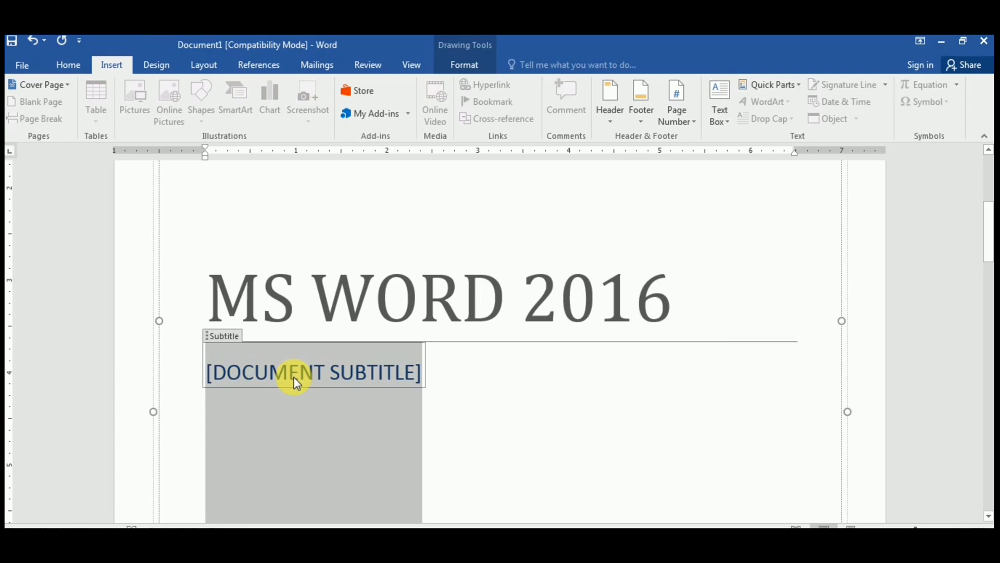
type("M")
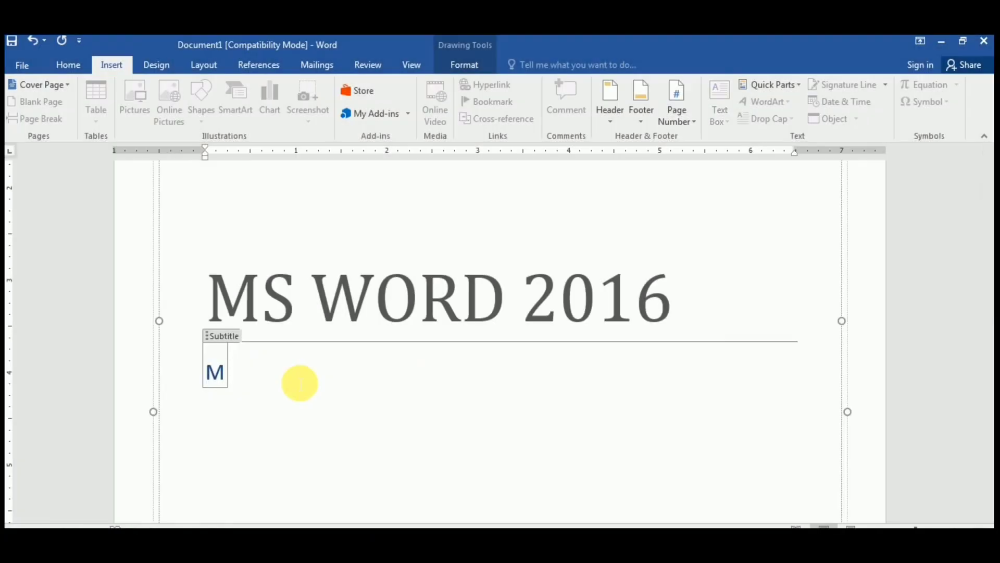
type("IC")
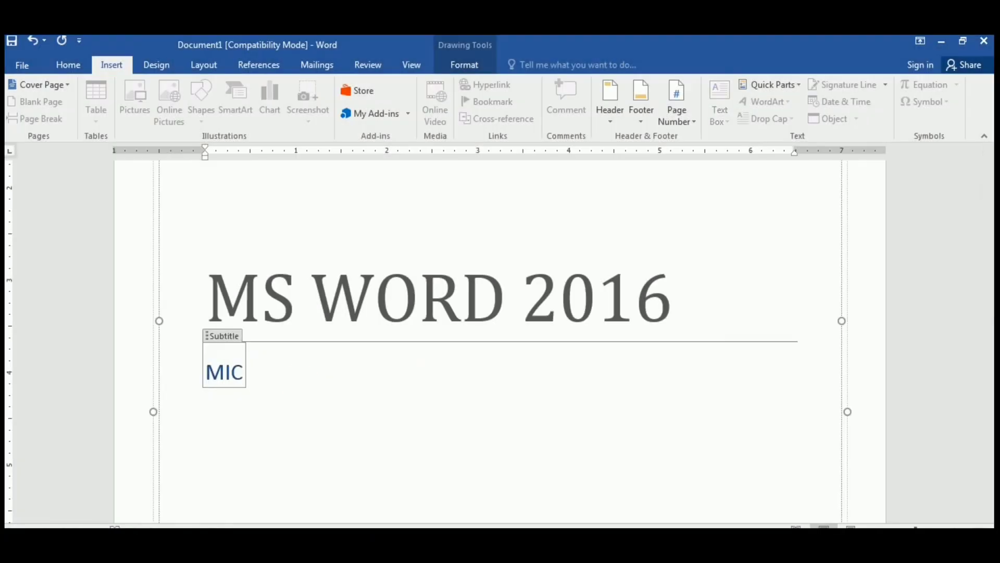
type("RO SO")
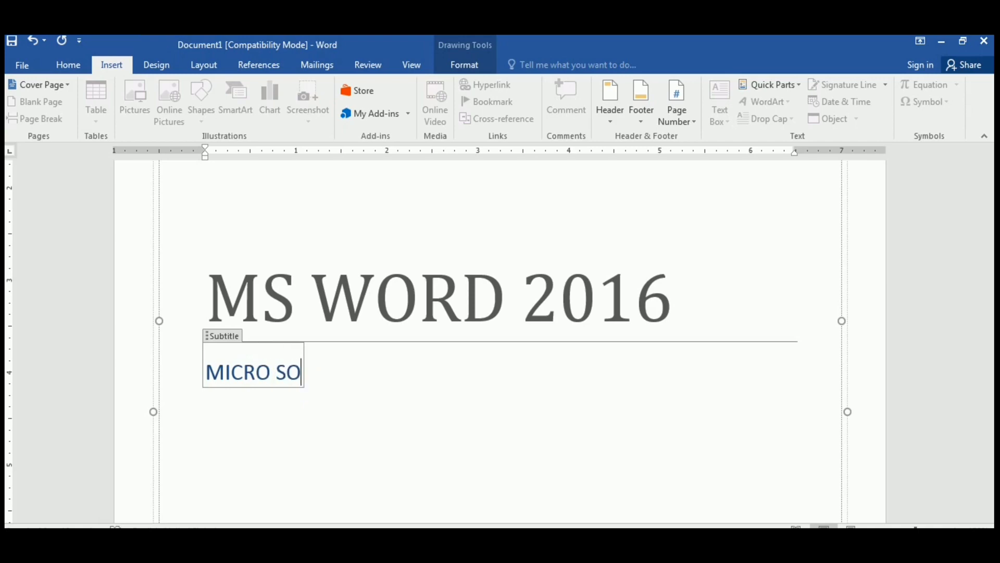
type("R")
key("BackSpace")
type("FT WORD")
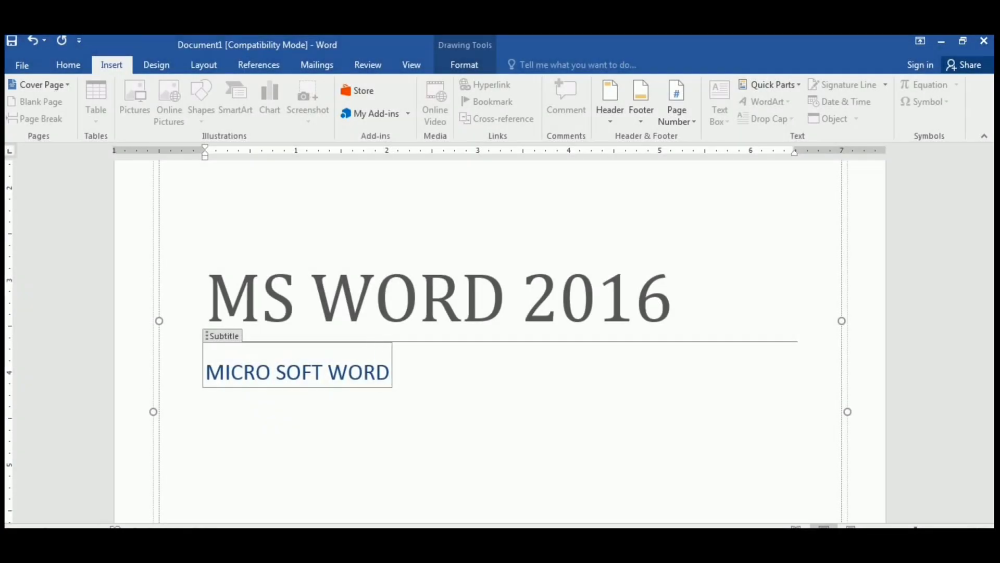
type(" 2016")
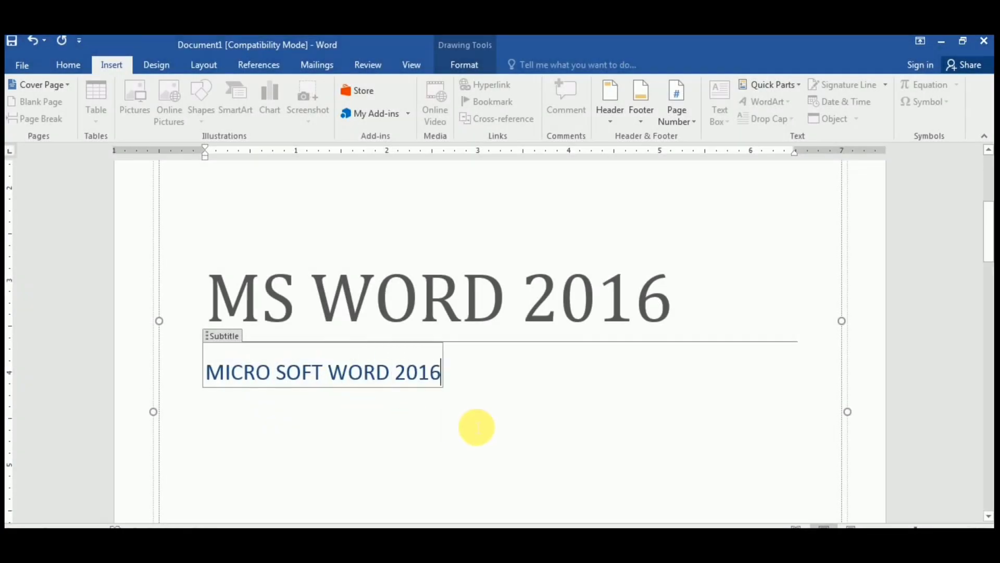
scroll(475, 424, "down", 4)
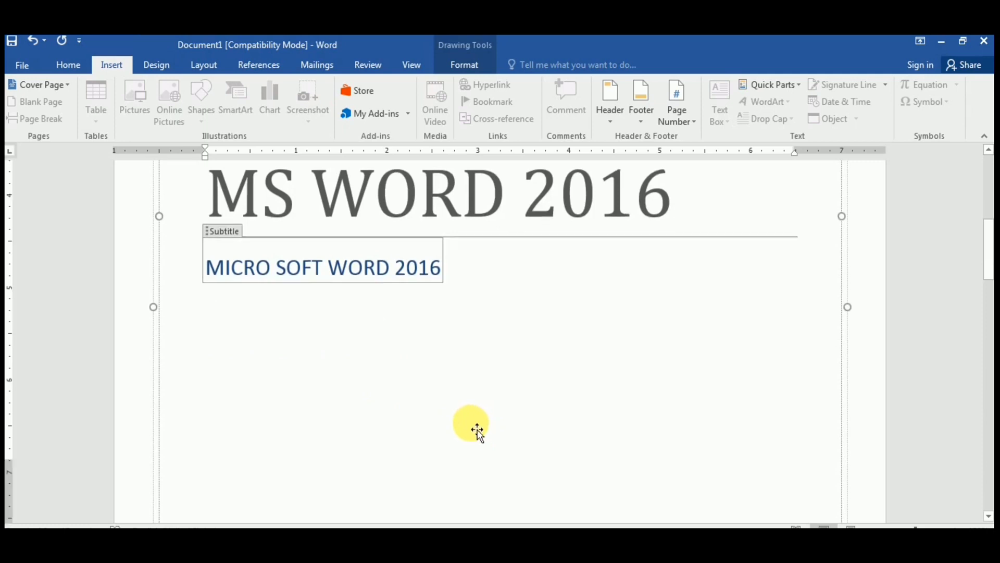
scroll(476, 430, "down", 5)
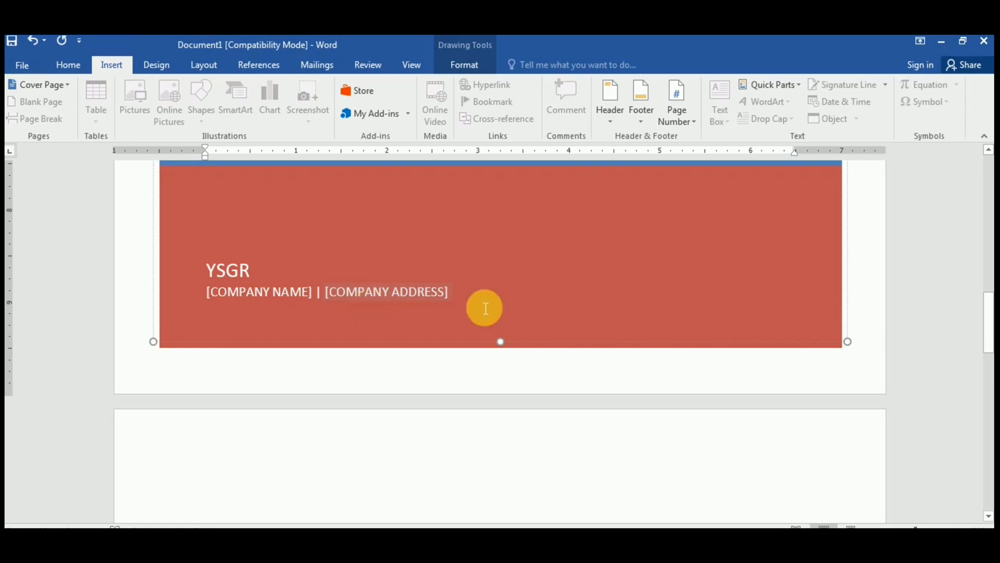
left_click(663, 459)
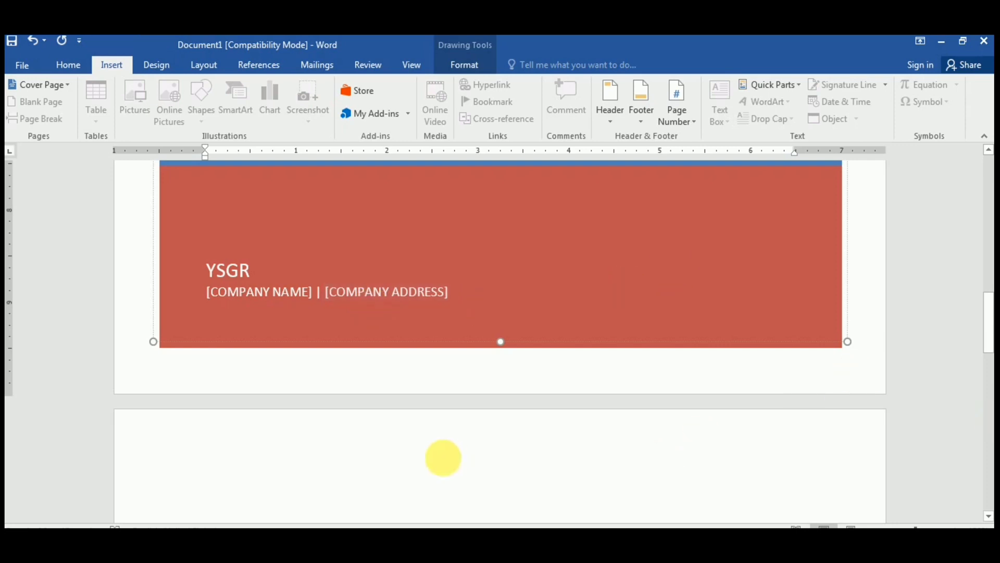
scroll(417, 444, "down", 2)
scroll(340, 409, "down", 2)
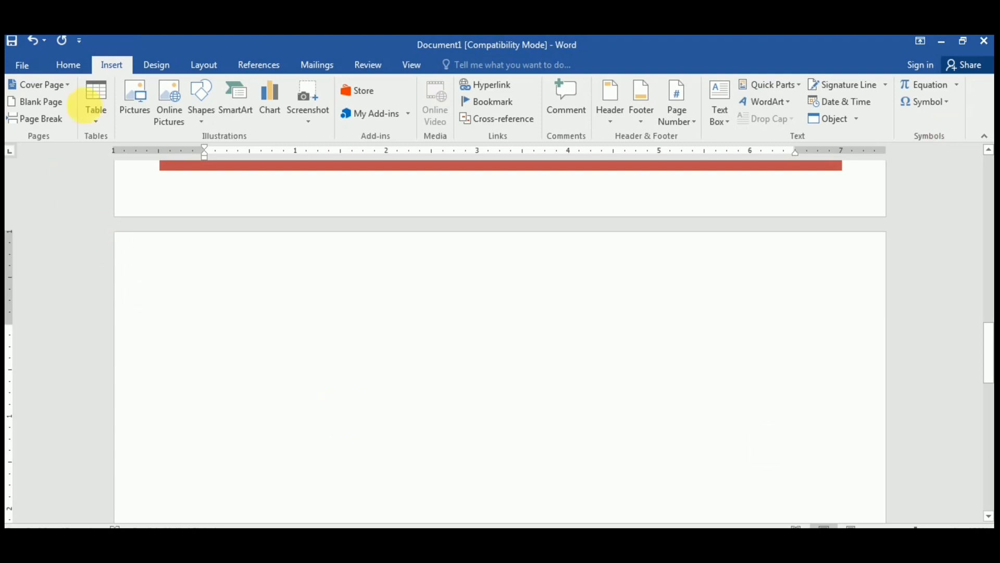
Step: Insert a Blank Page and then a Page Break after the cover page
left_click(34, 104)
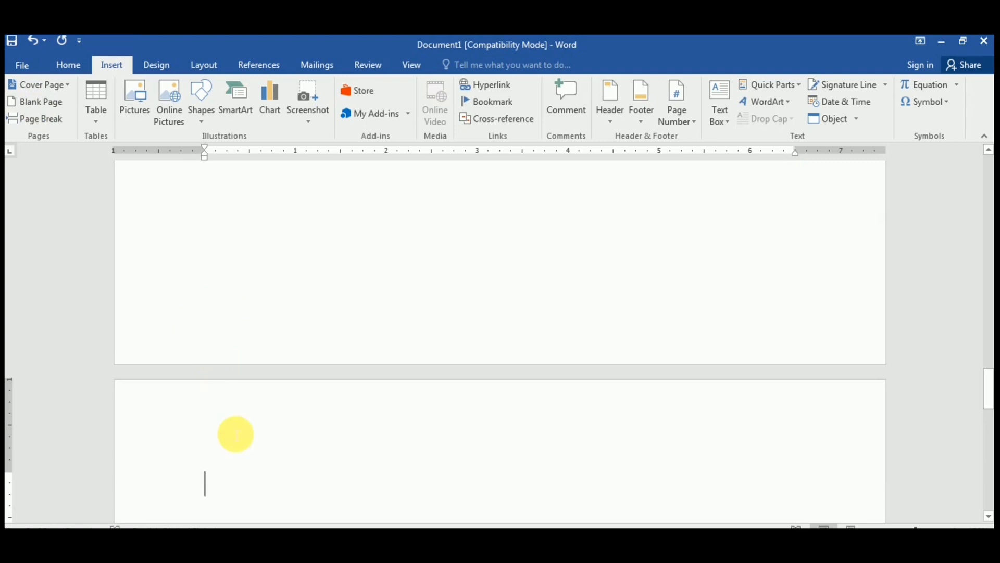
scroll(236, 431, "down", 2)
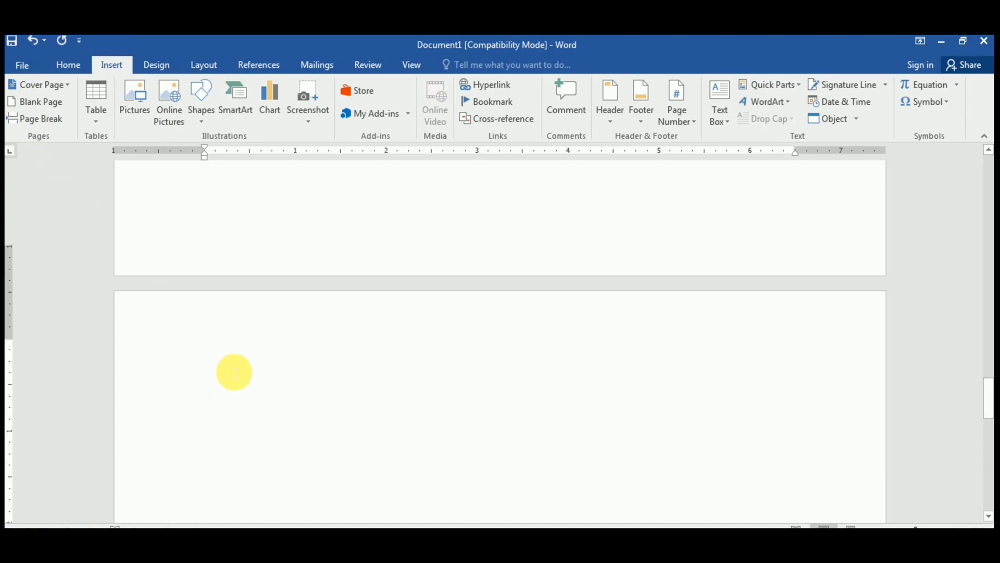
scroll(234, 373, "down", 2)
scroll(234, 372, "down", 1)
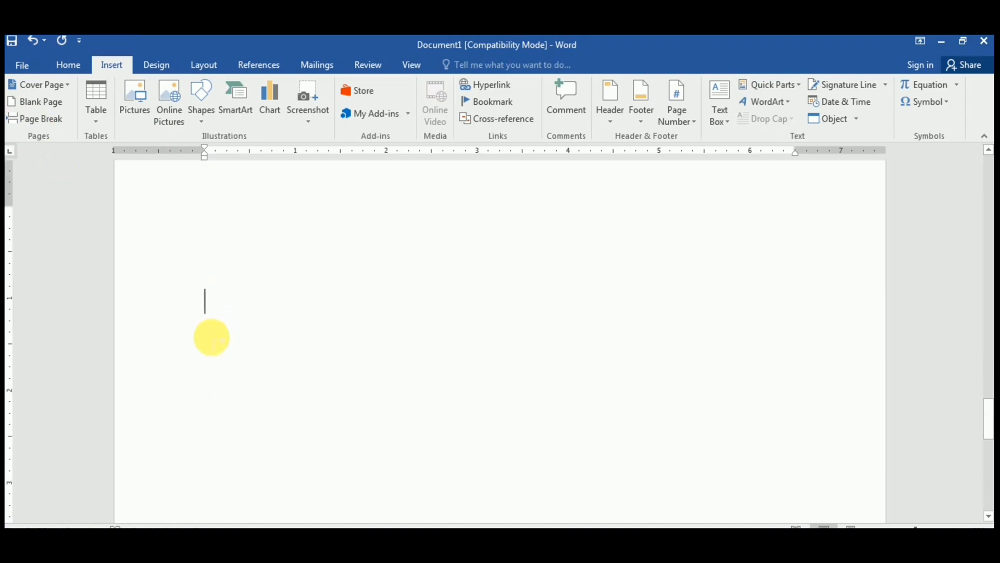
left_click(34, 124)
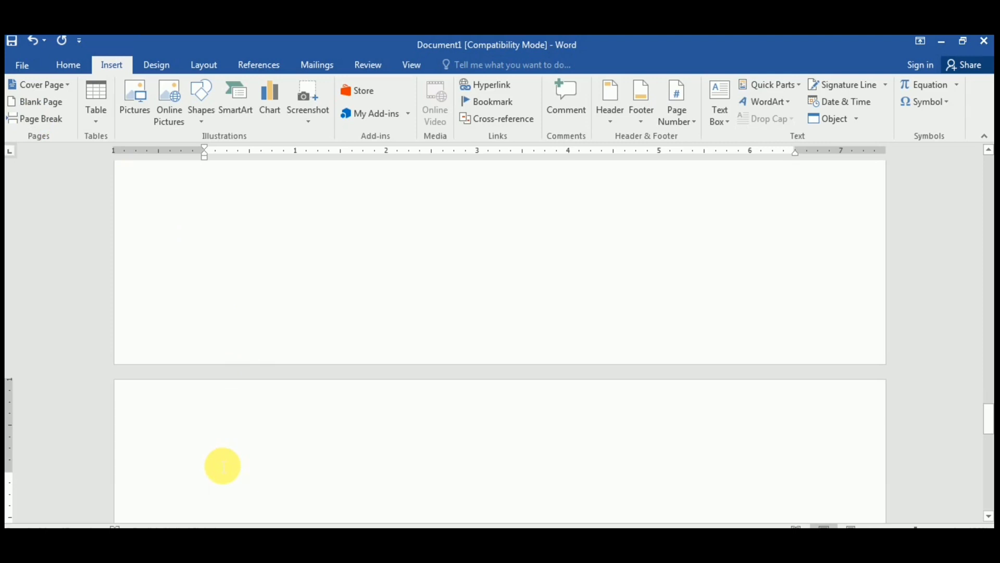
scroll(223, 465, "down", 3)
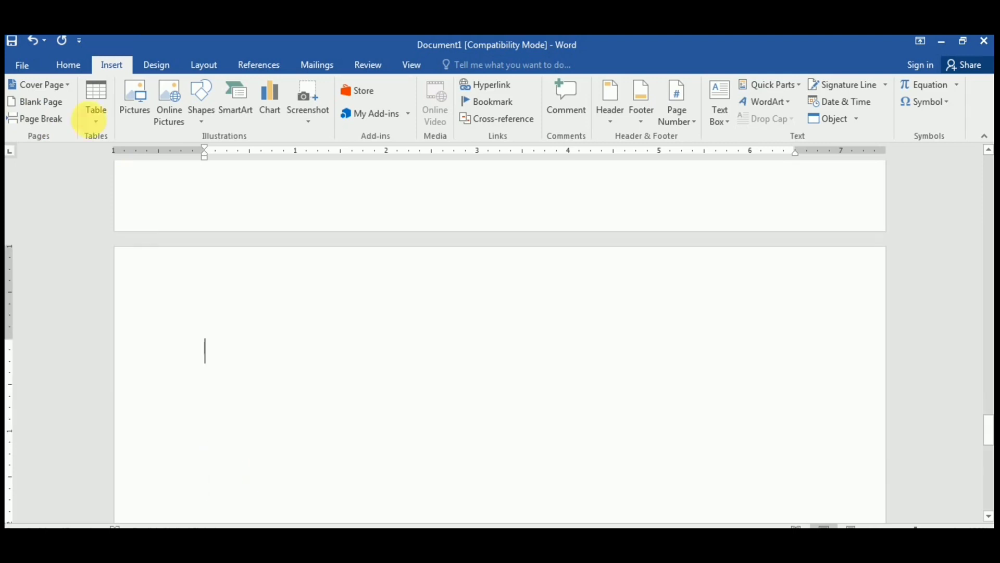
Step: In the Insert Table dialog, enter 30 columns and 1 row
left_click(94, 119)
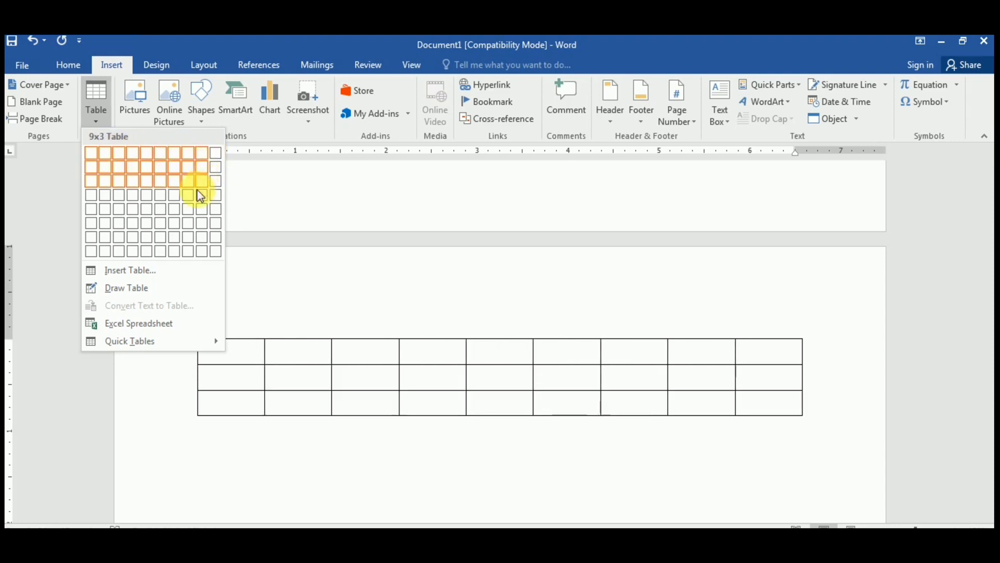
left_click(134, 271)
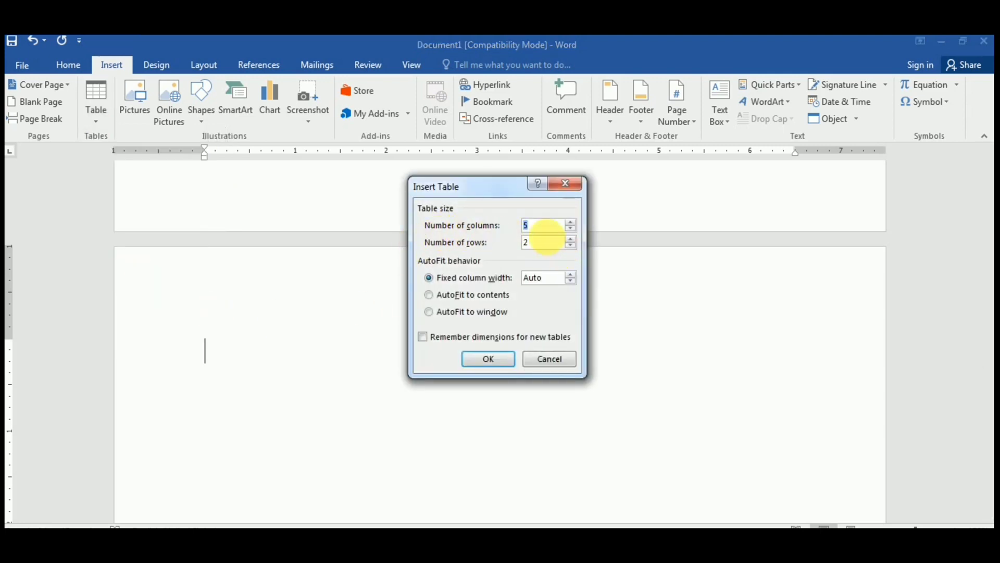
type("30")
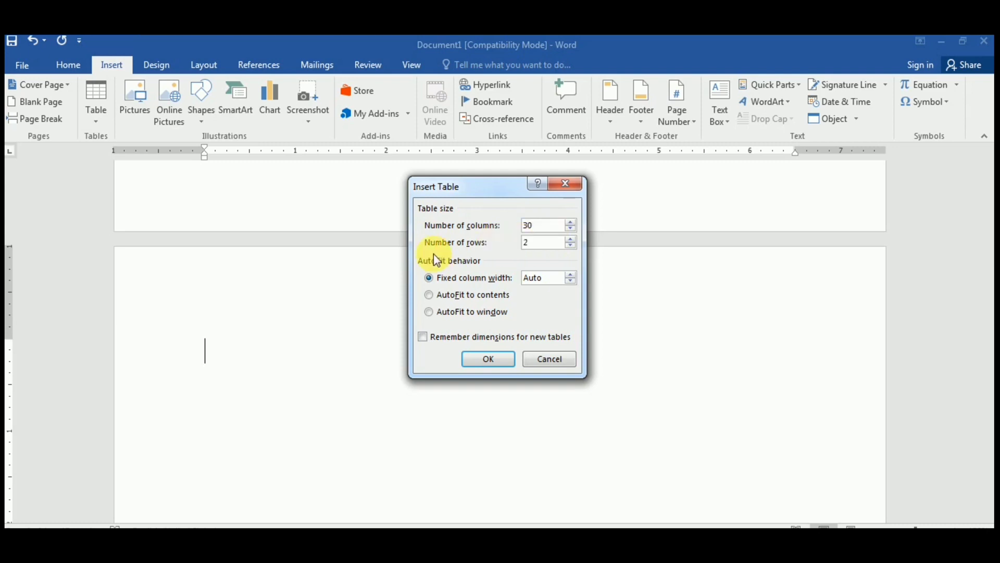
left_click(536, 245)
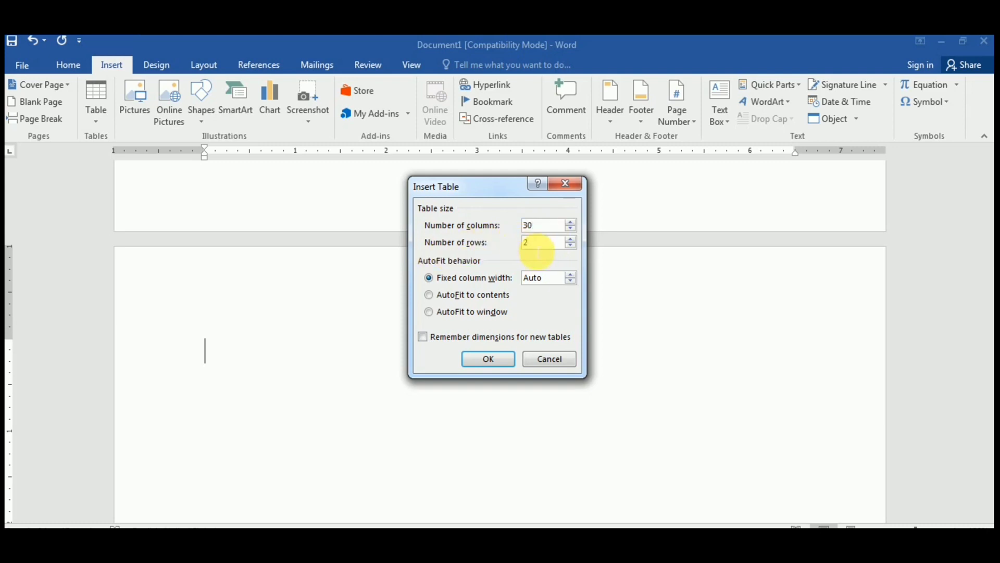
key("BackSpace")
type("1")
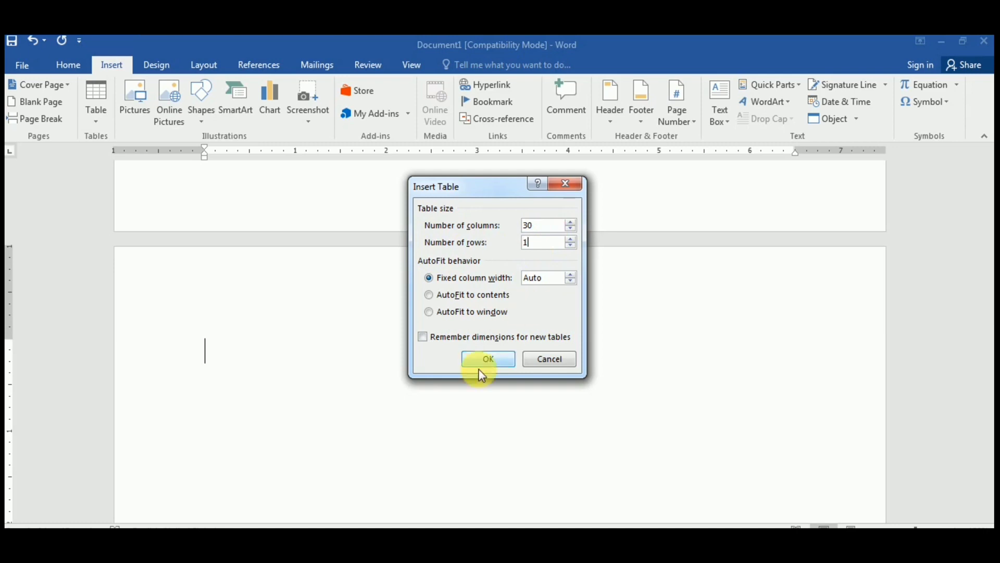
Step: Insert the 30-column, 1-row table; double-clicking above it opens the header and Page Setup
left_click(484, 359)
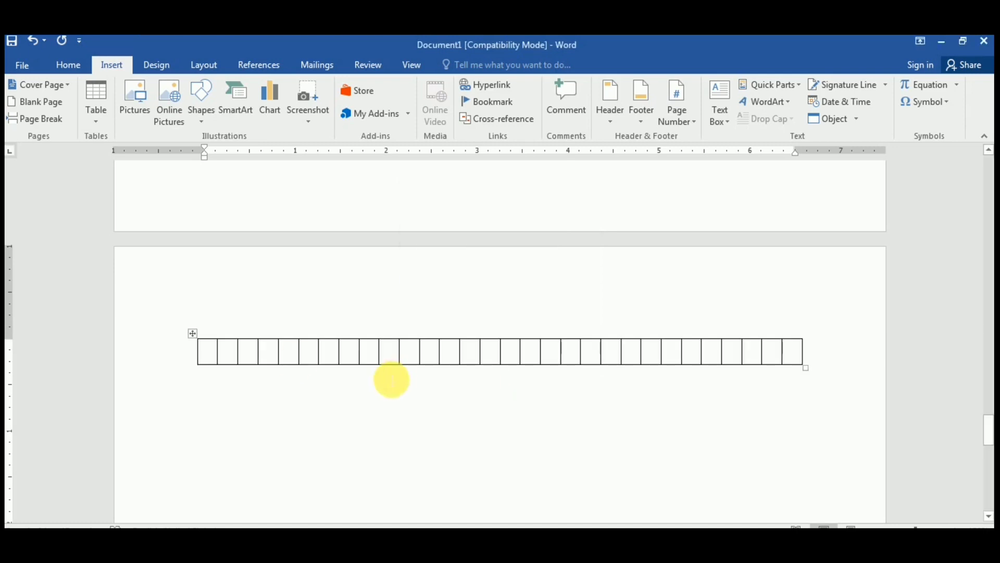
left_click(214, 335)
double_click(206, 332)
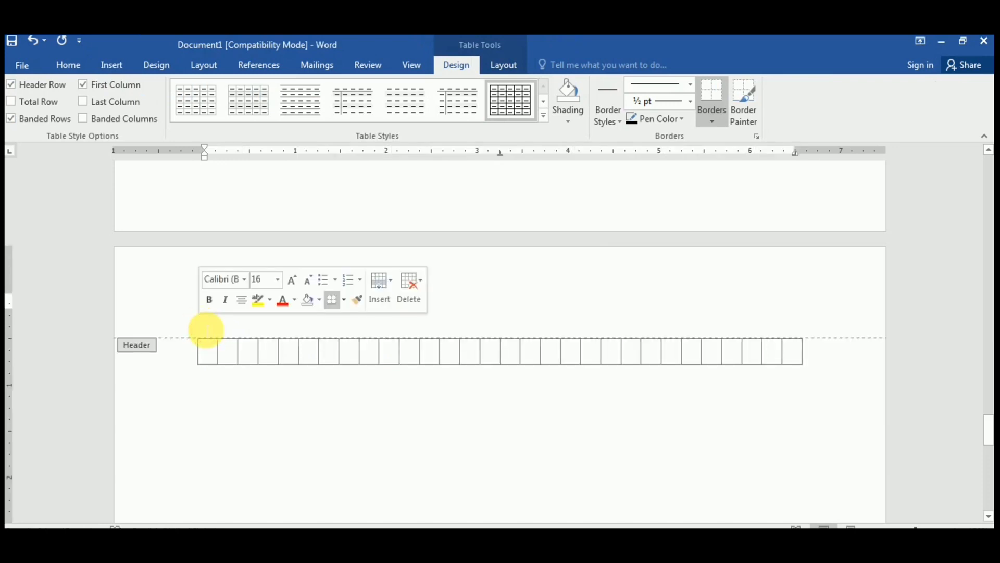
double_click(196, 357)
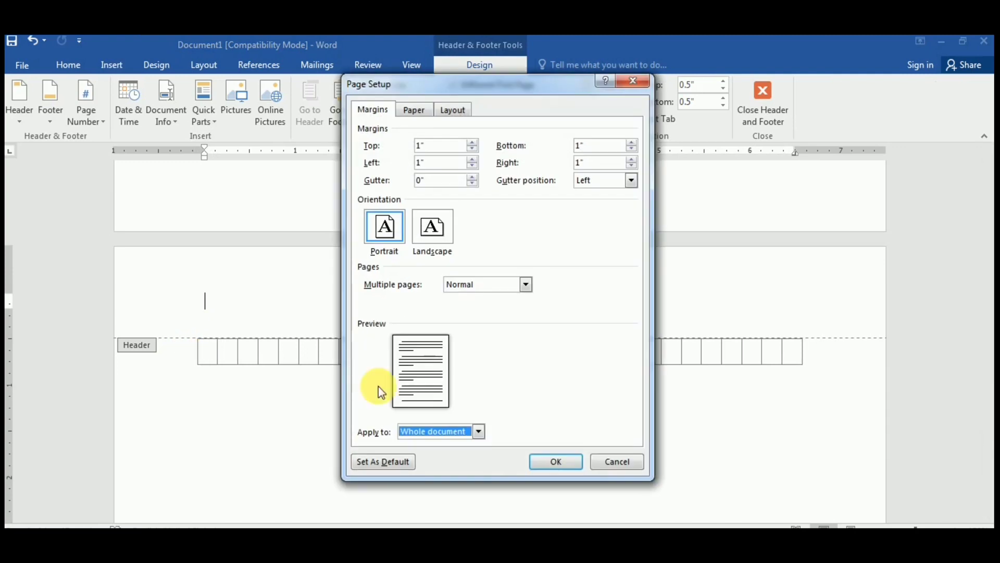
Step: Cancel Page Setup, leave the header, and type 'ADDRESS' on the line below the table
left_click(605, 462)
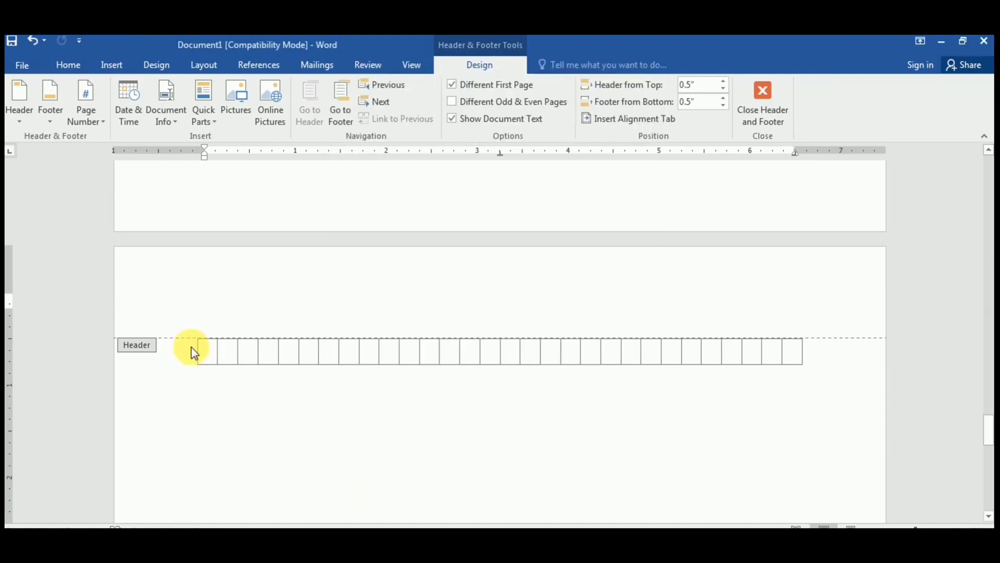
double_click(212, 401)
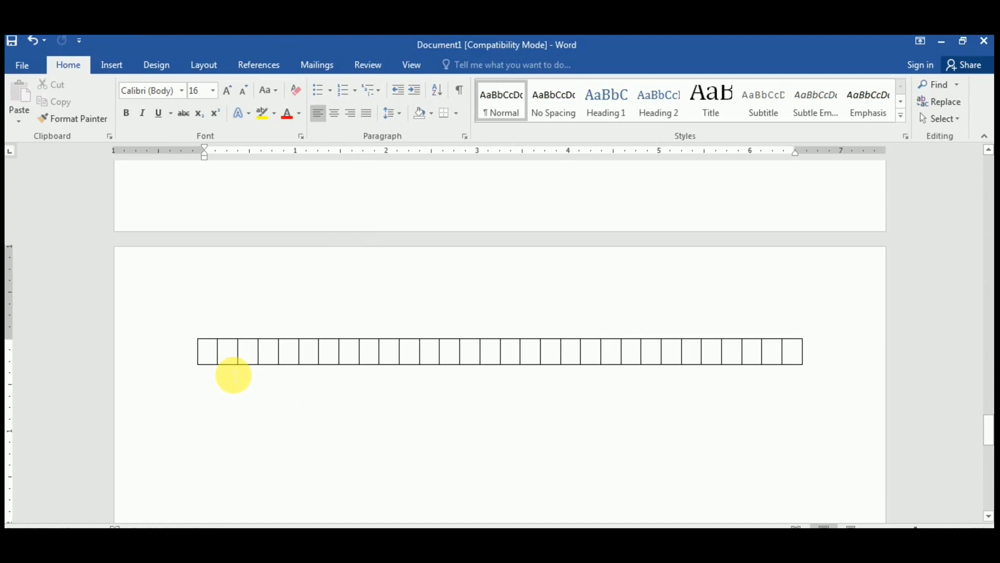
type("a")
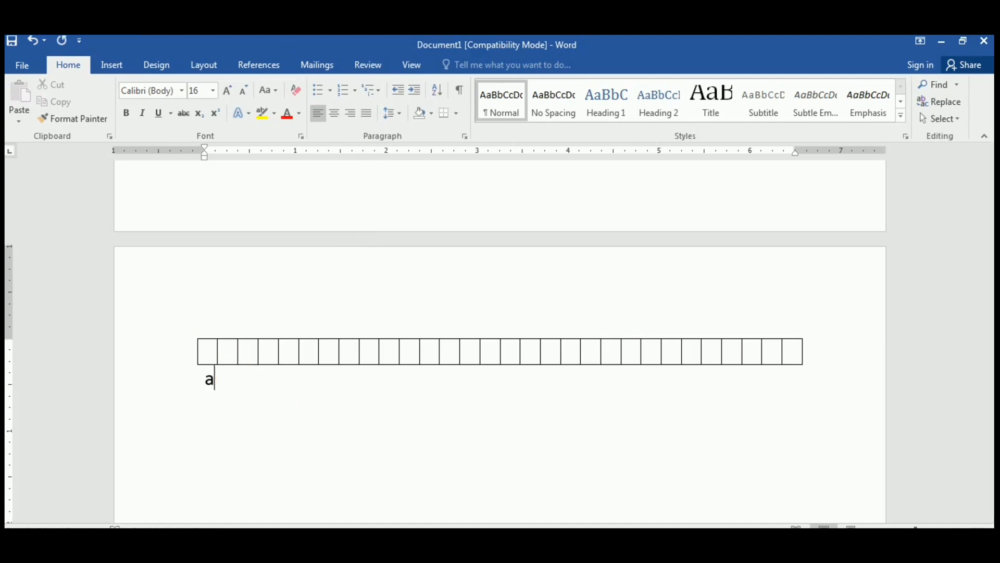
type("DDRESS")
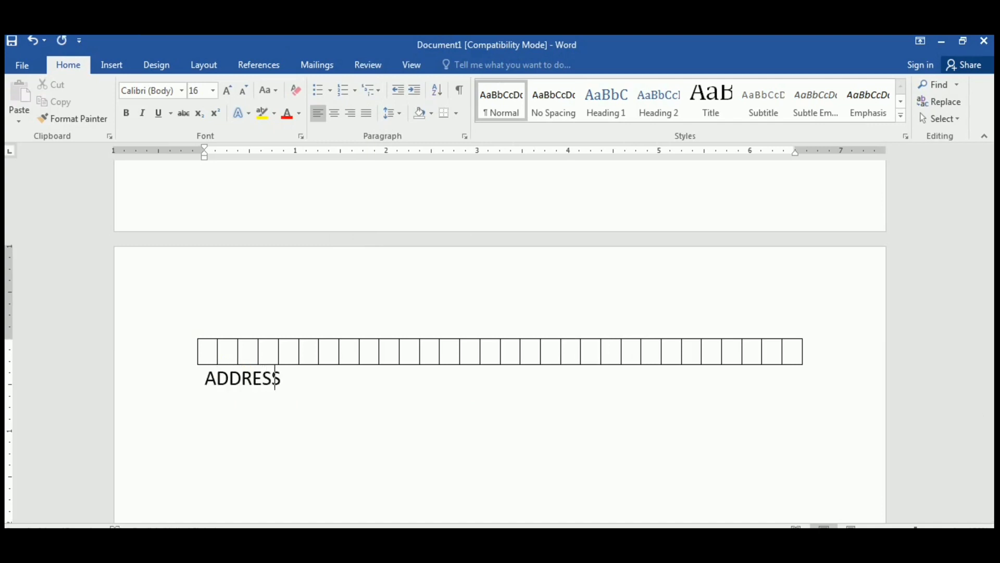
key("Return")
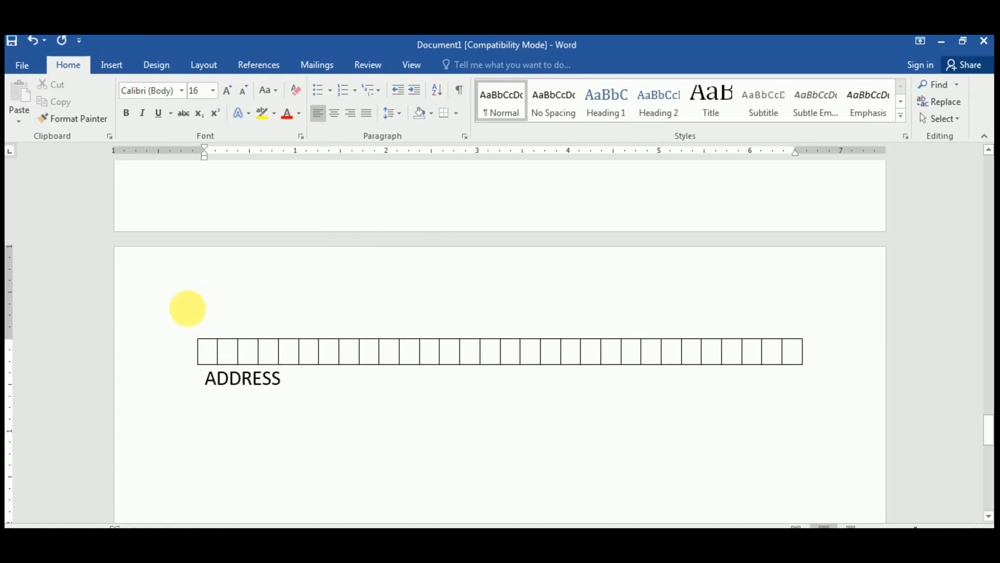
left_click(110, 67)
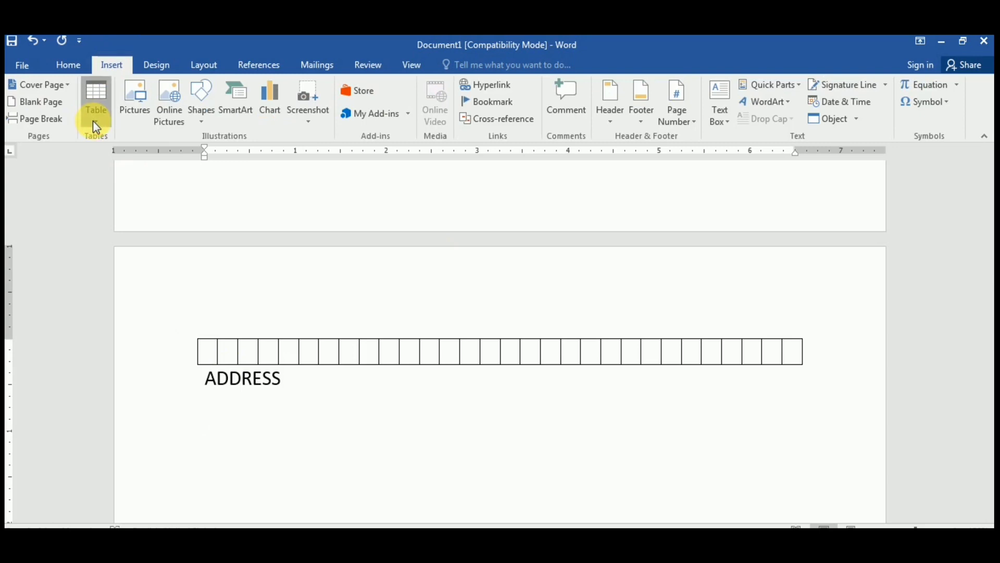
Step: Use Insert Table to add a 30-column, 2-row table below the ADDRESS label
left_click(93, 120)
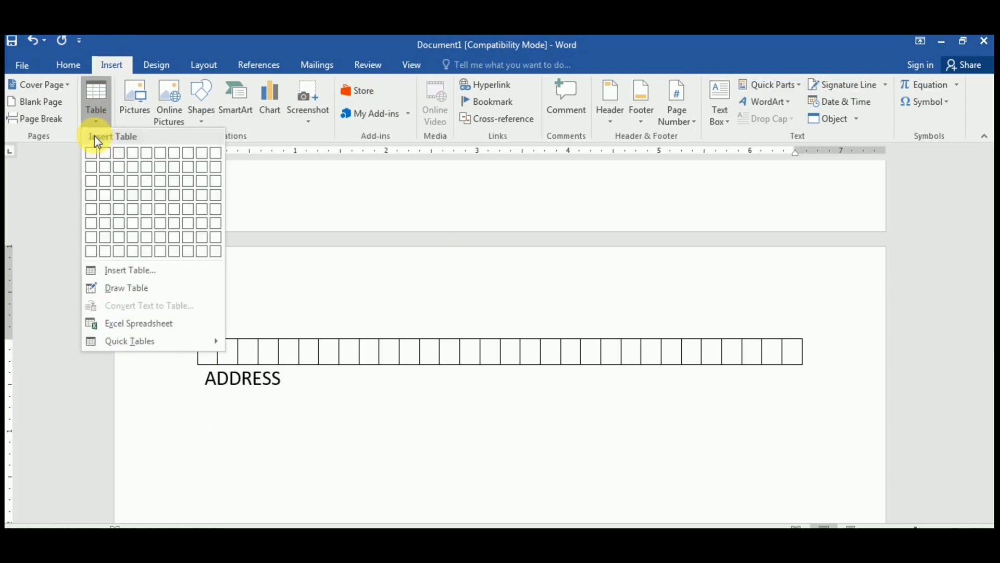
left_click(121, 272)
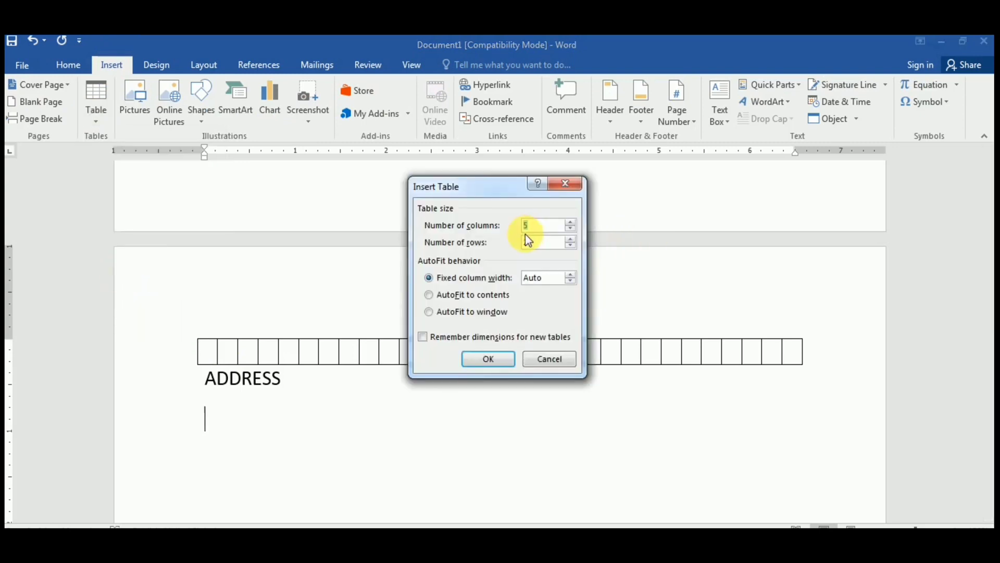
type("30")
left_click(500, 359)
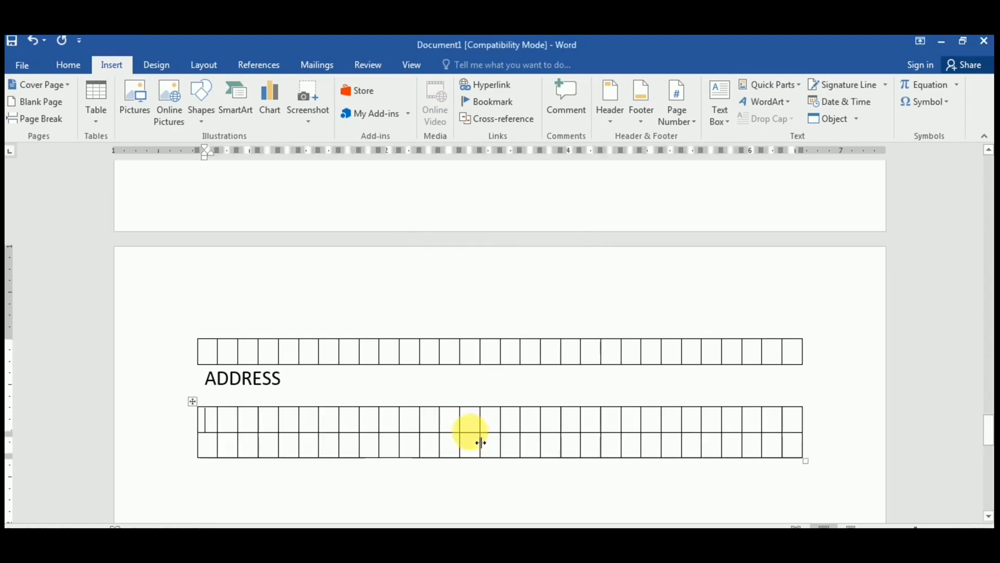
scroll(230, 521, "down", 4)
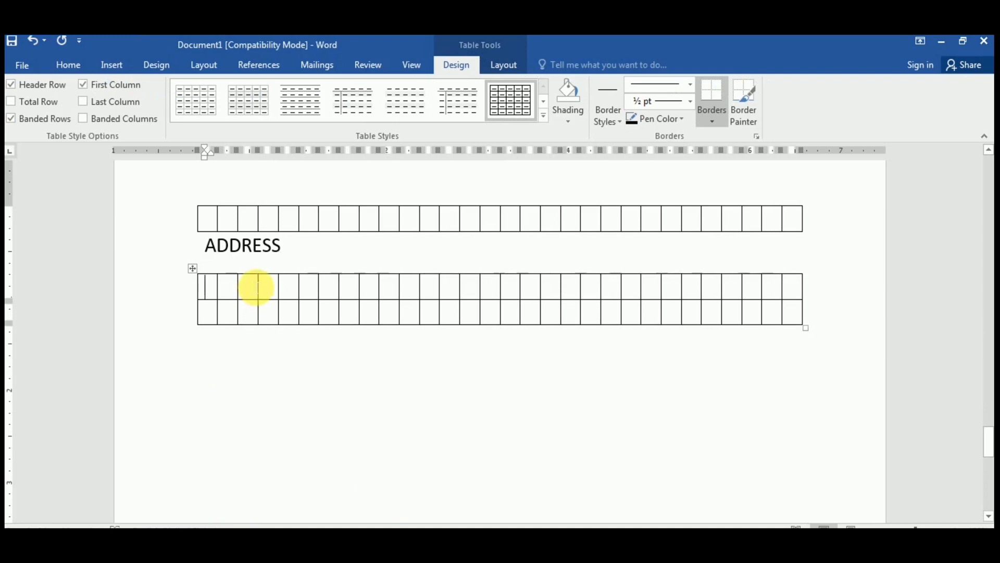
Step: Merge six adjacent cells in the lower table's first row into one cell
left_click(506, 67)
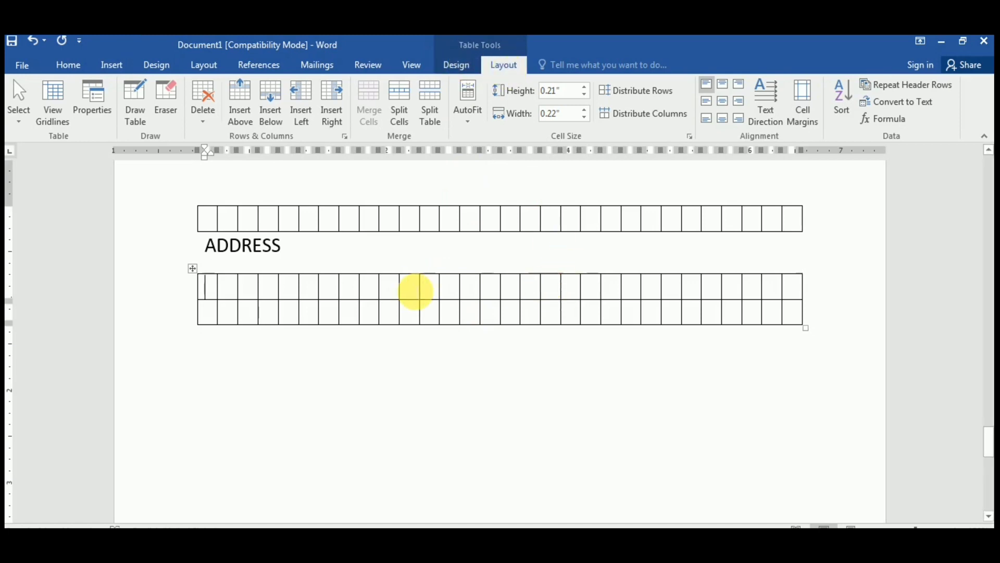
left_click_drag(415, 291, 515, 289)
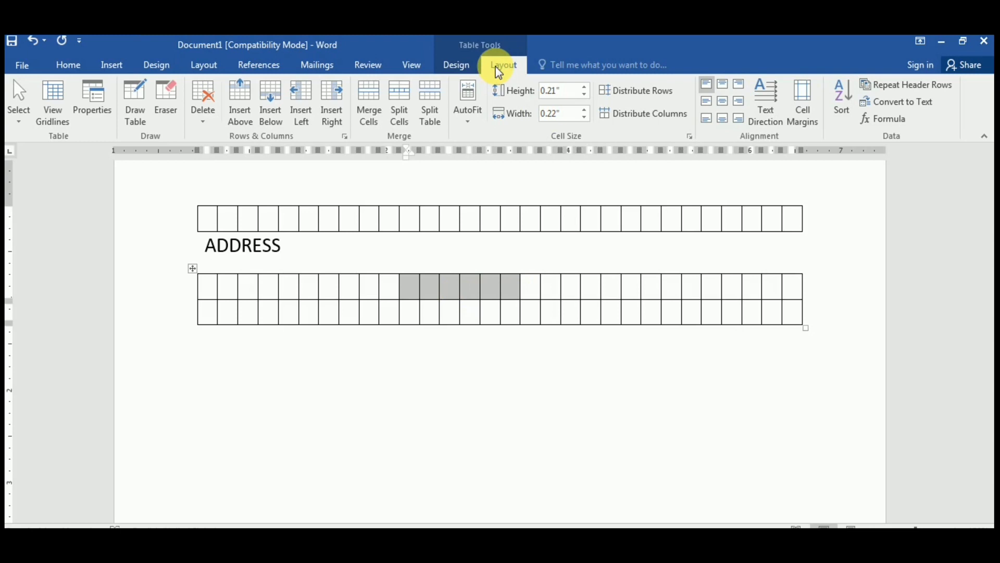
left_click(377, 98)
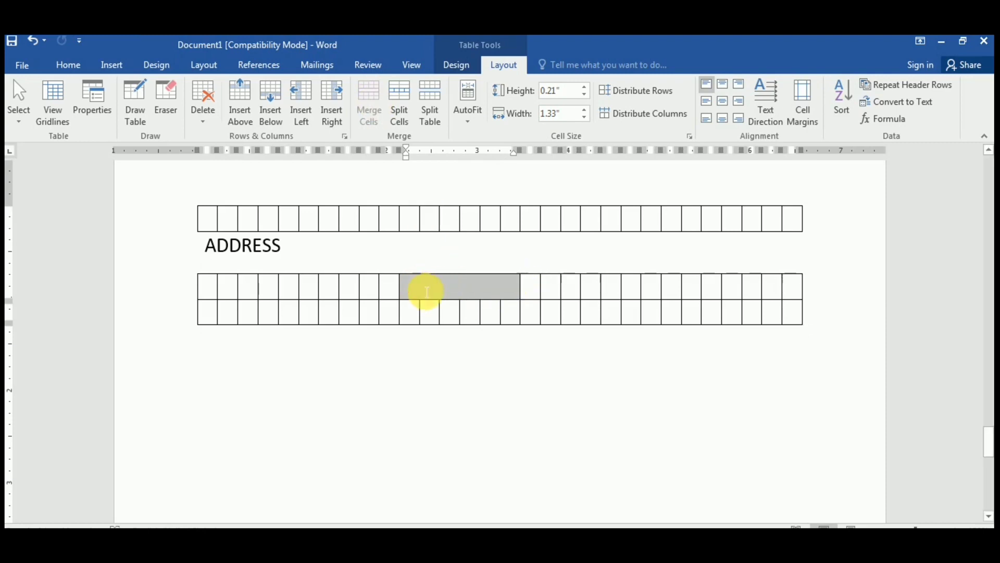
left_click(426, 291)
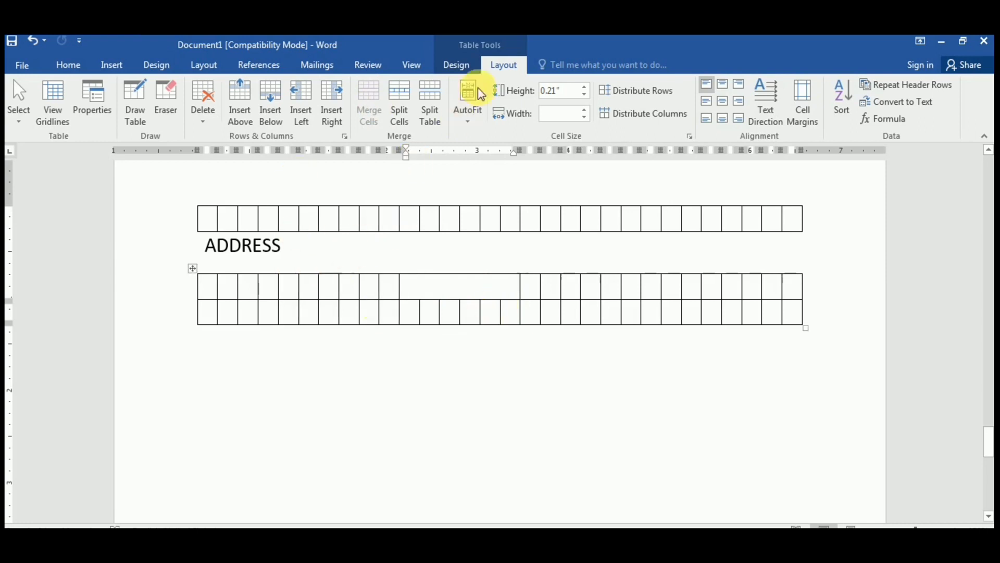
Step: Browse the Table Styles gallery and close it without applying a style
left_click(457, 65)
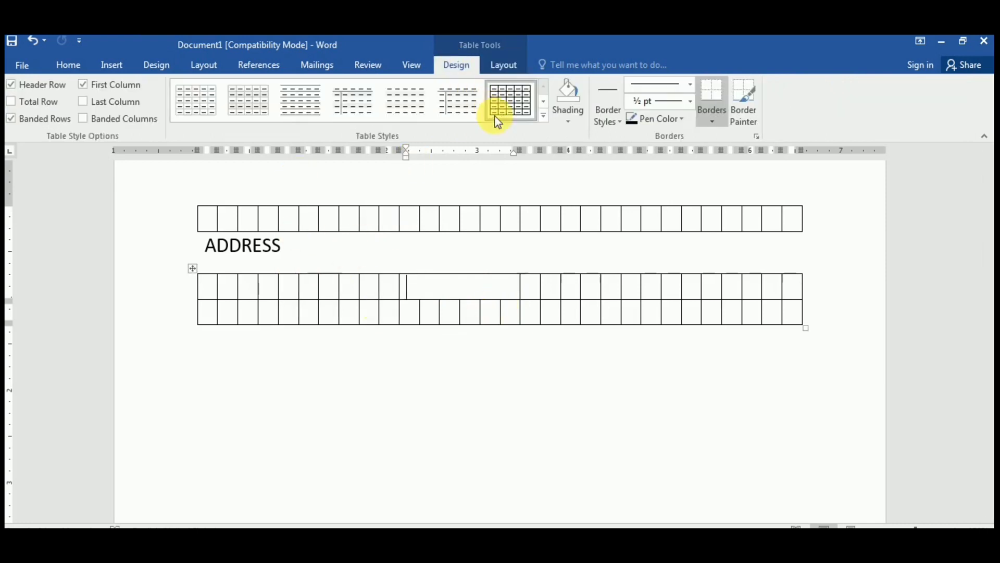
left_click(543, 113)
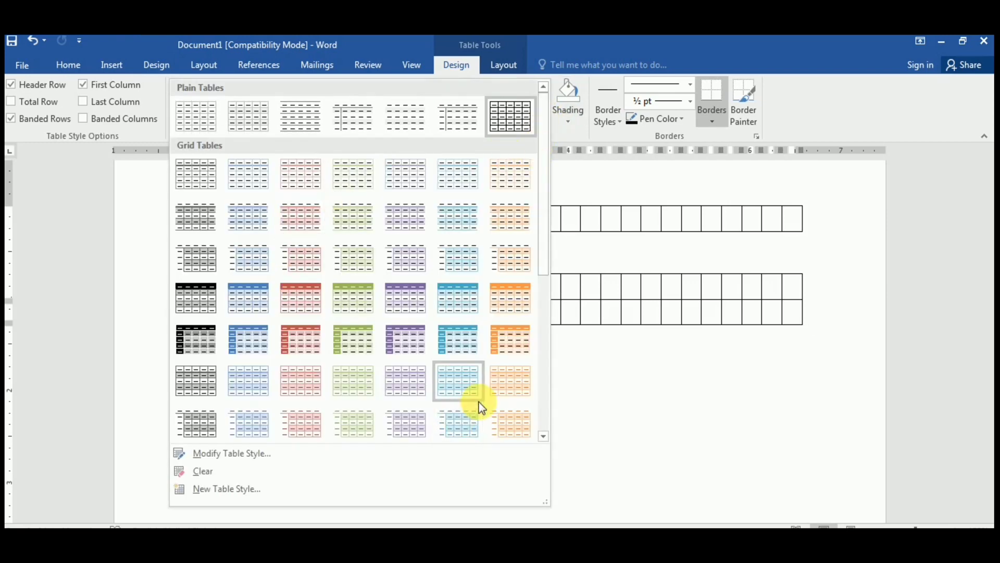
left_click(589, 367)
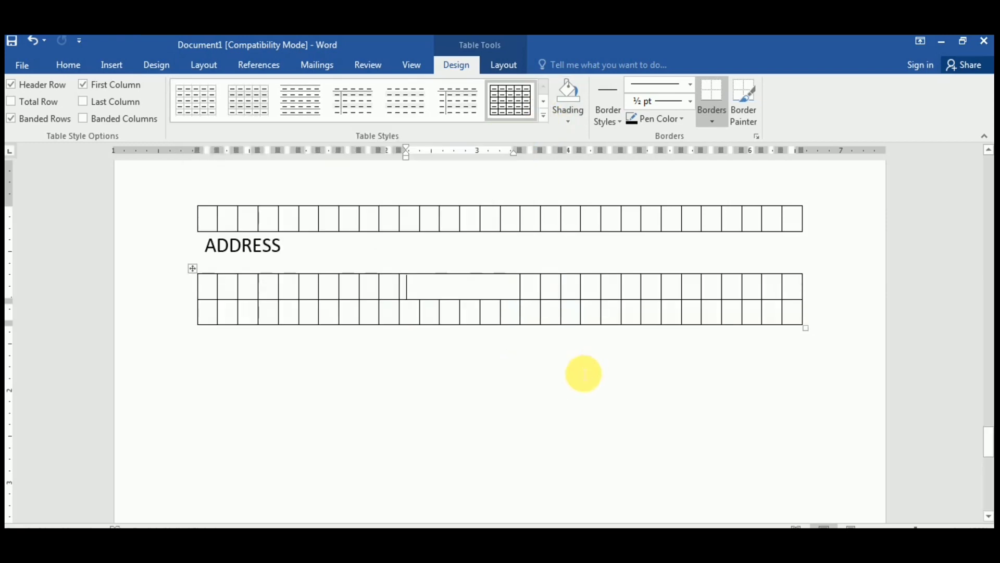
left_click(106, 65)
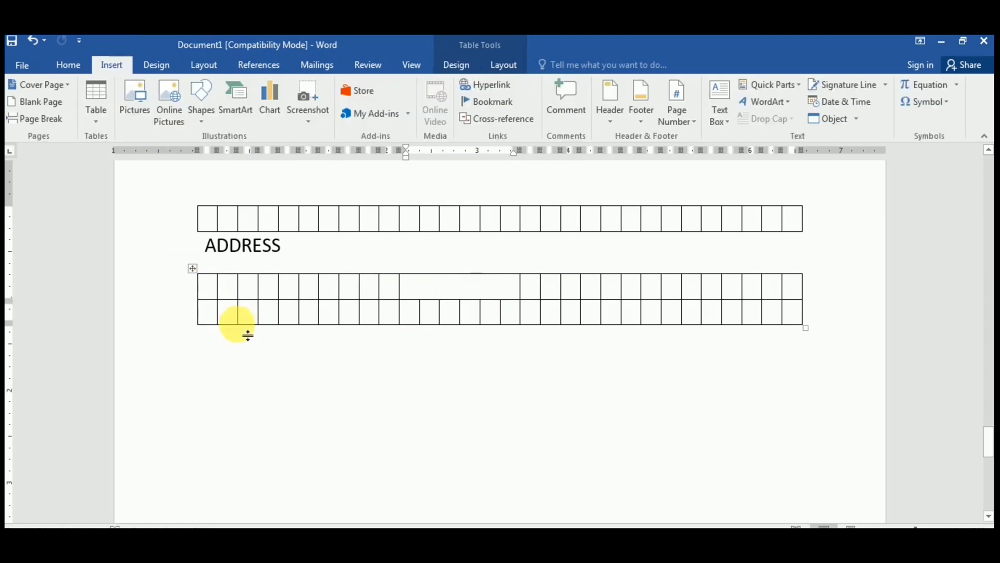
Step: Select the entire document and delete both tables and the ADDRESS label, leaving a blank page
scroll(243, 334, "down", 1)
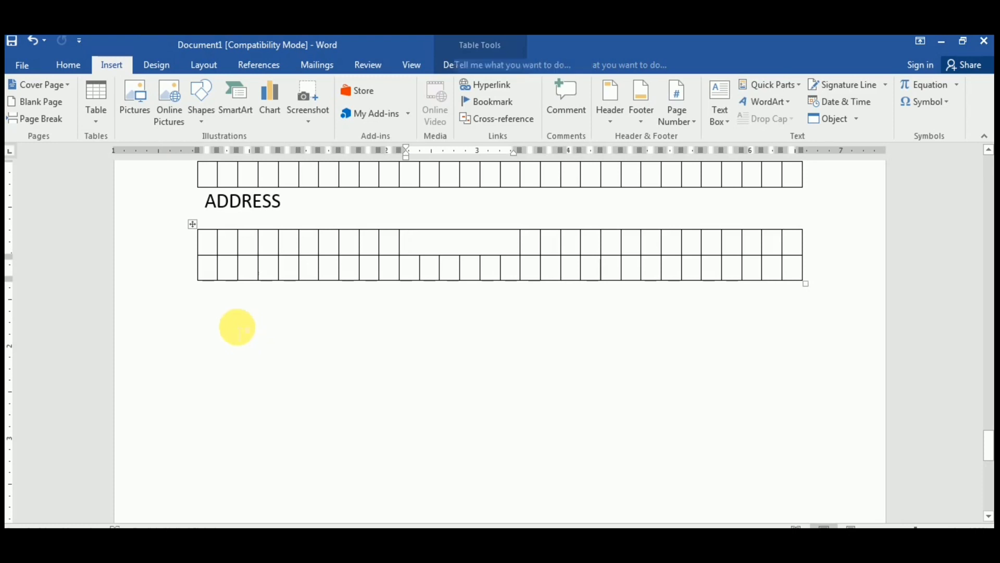
key("ctrl+a")
key("Delete")
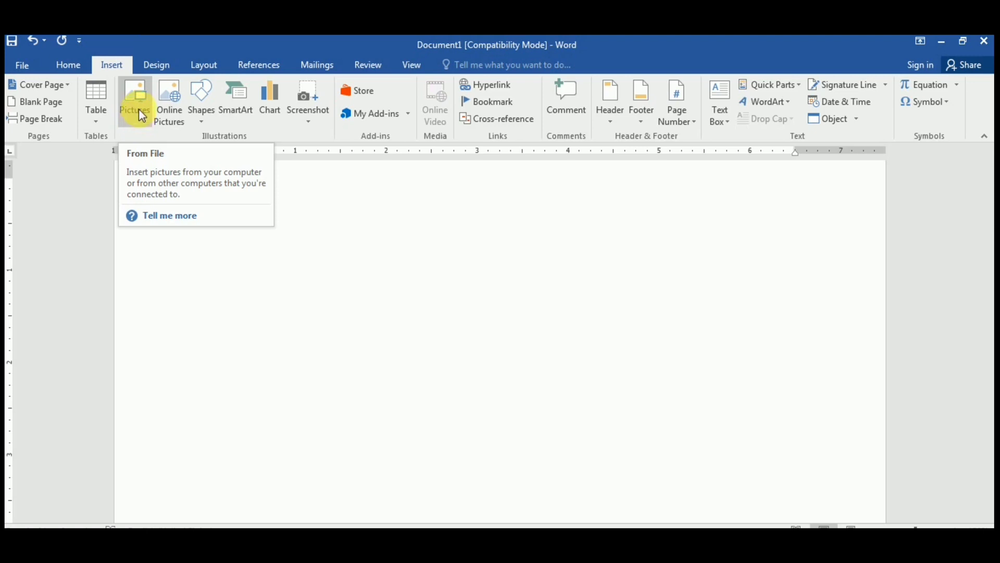
Step: Insert the portrait JPEG photo from the Desktop, shrink it to 2.19 by 2.41 inches, then delete it
left_click(139, 109)
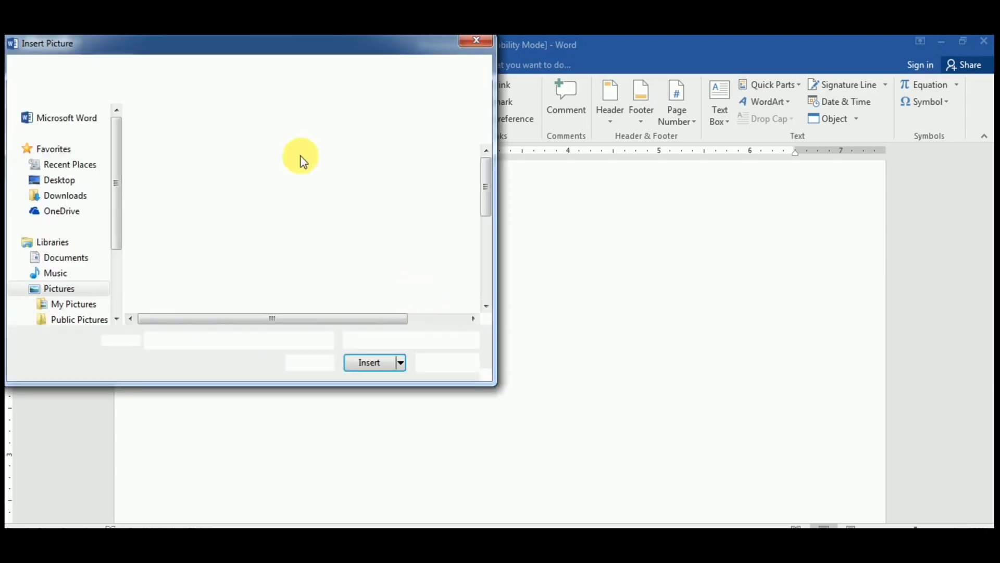
left_click_drag(209, 46, 274, 74)
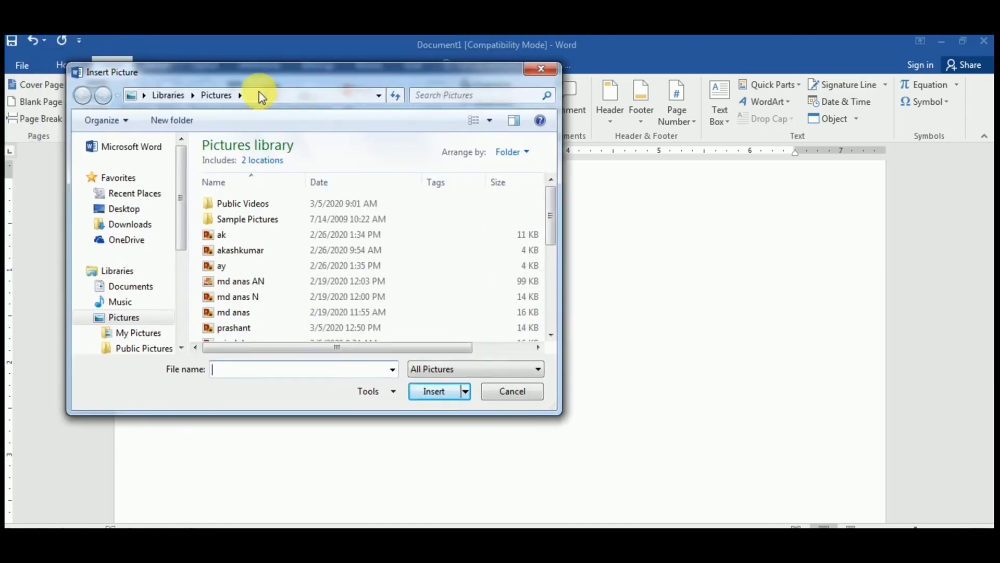
left_click_drag(178, 196, 180, 222)
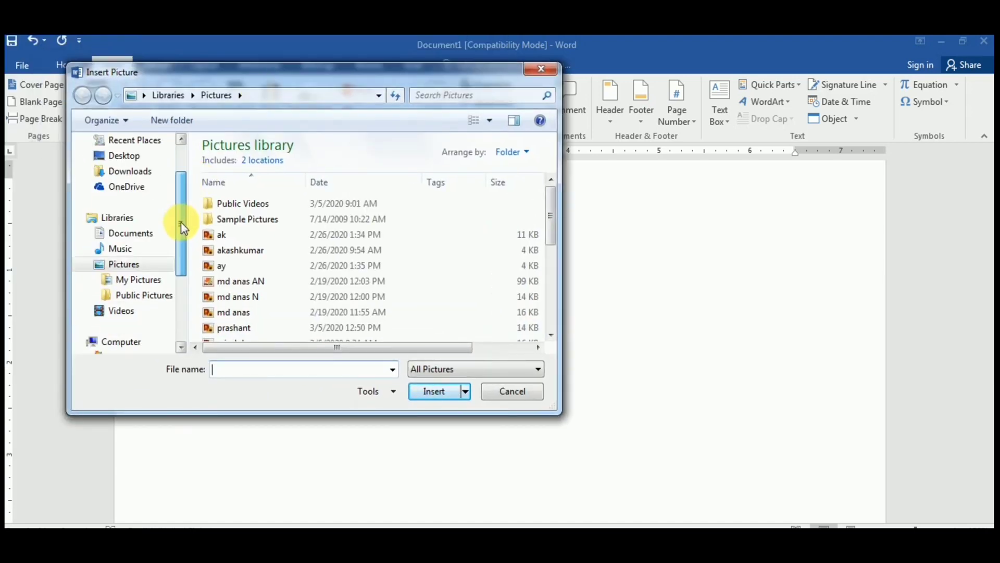
left_click(131, 156)
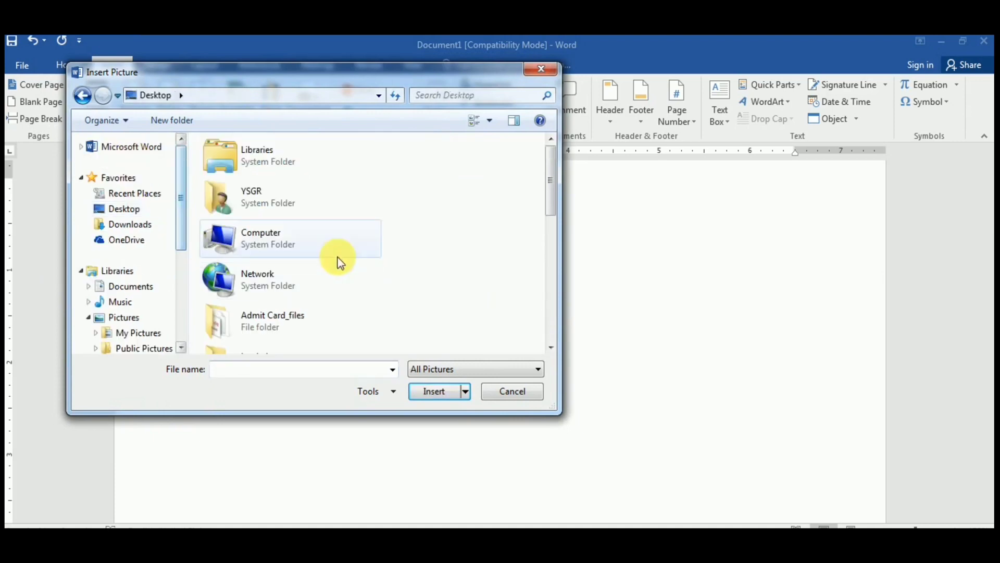
left_click_drag(551, 177, 526, 290)
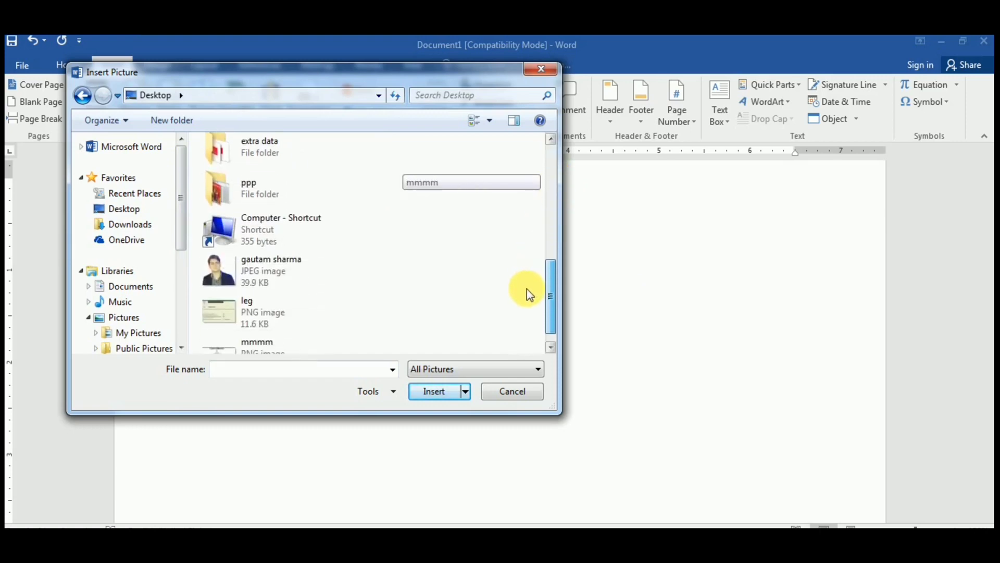
left_click(270, 283)
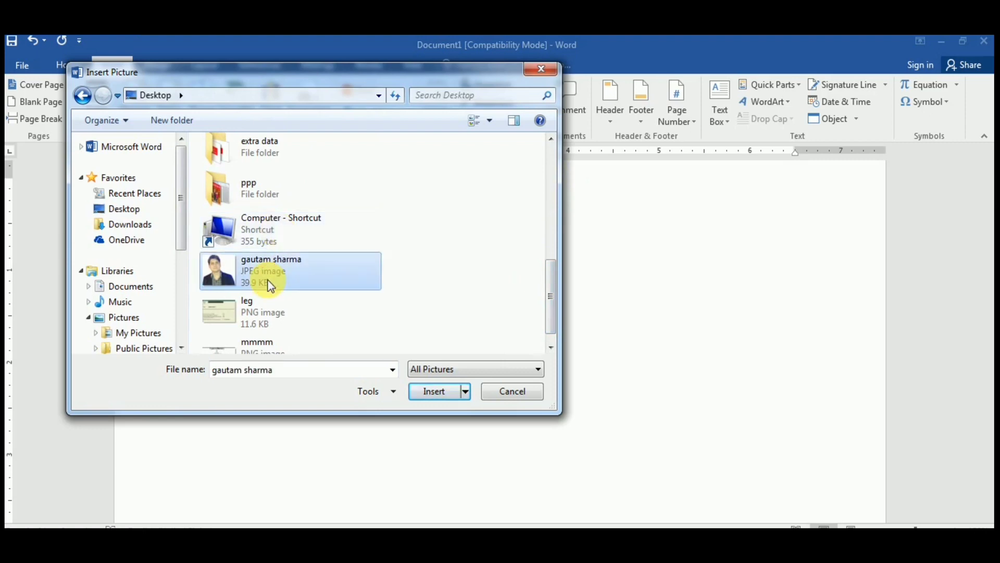
left_click(432, 391)
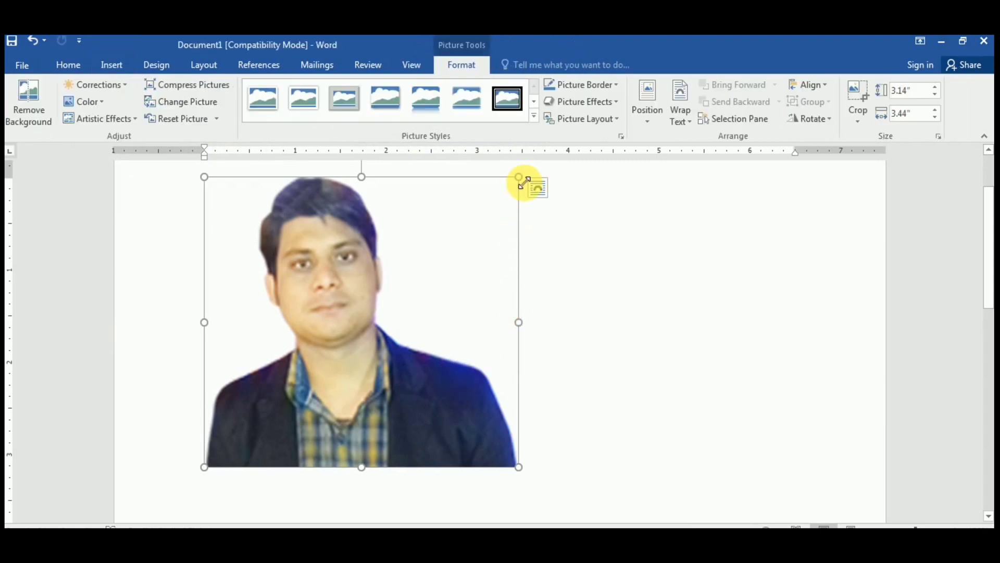
left_click_drag(522, 179, 385, 267)
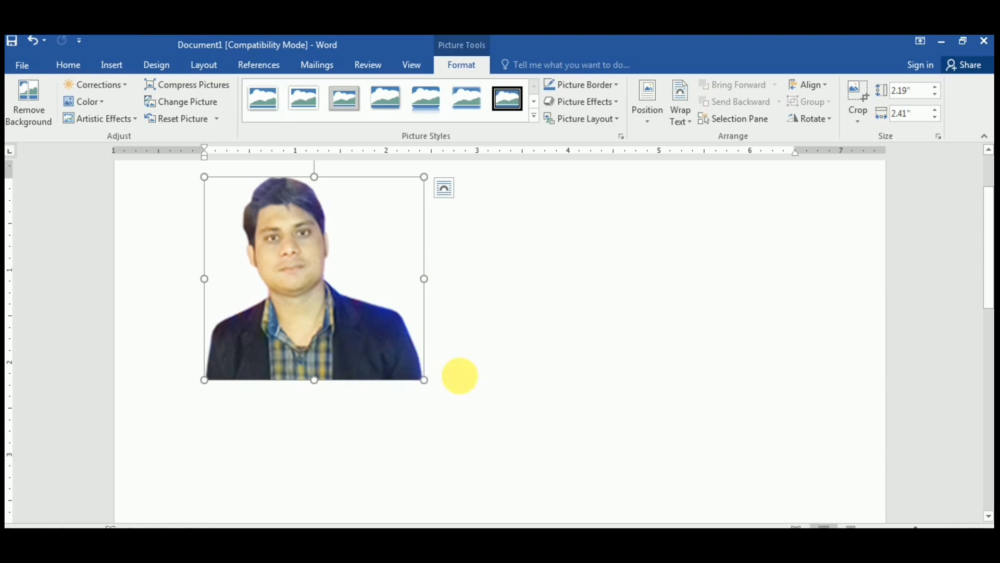
key("Delete")
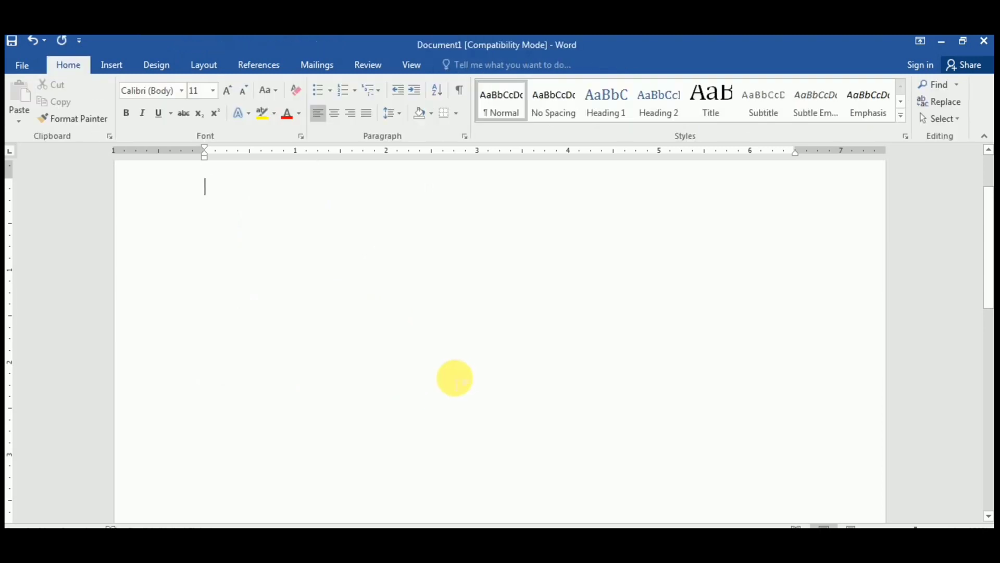
Step: Open the Shapes gallery from the Illustrations group on the Insert ribbon
left_click(112, 66)
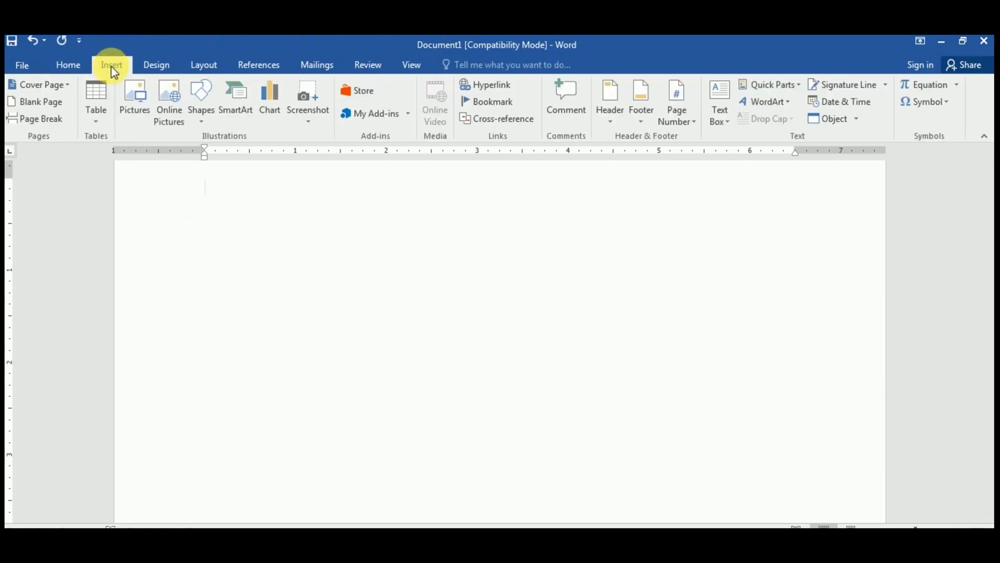
left_click(136, 107)
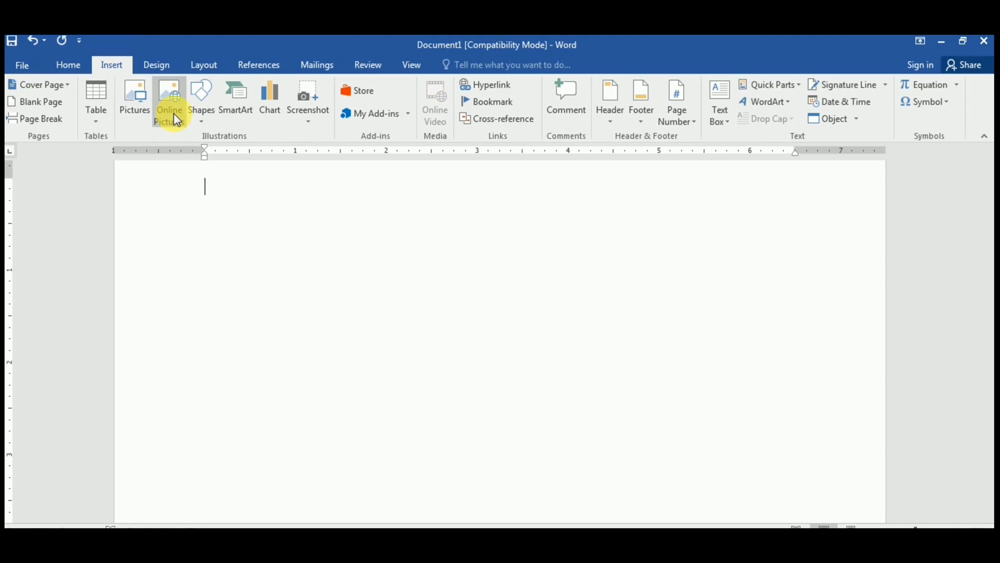
left_click(202, 124)
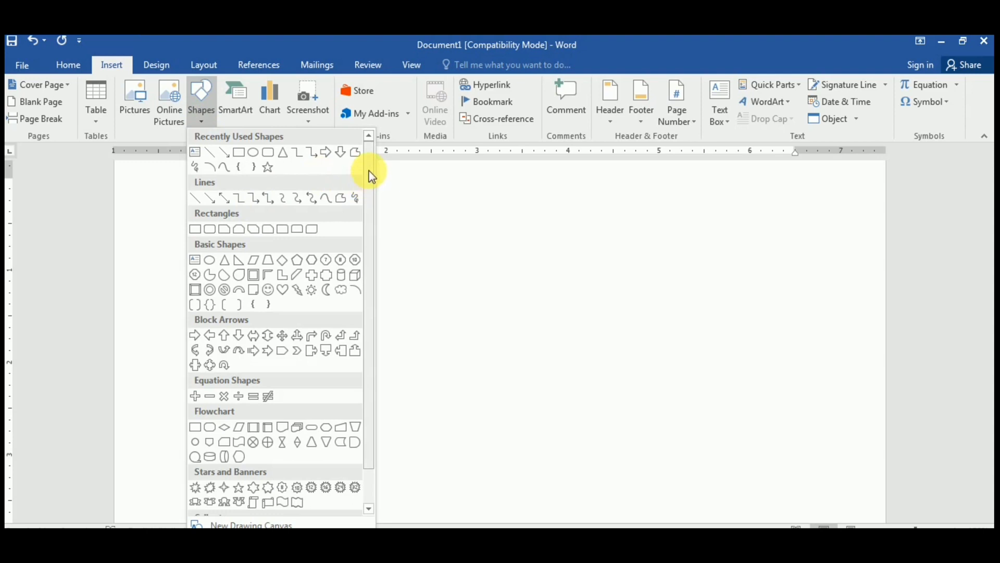
Step: Scroll down to Stars and Banners and pick the Vertical Scroll shape
mouse_move(369, 171)
left_mouse_down()
mouse_move(368, 234)
mouse_move(375, 172)
left_mouse_up()
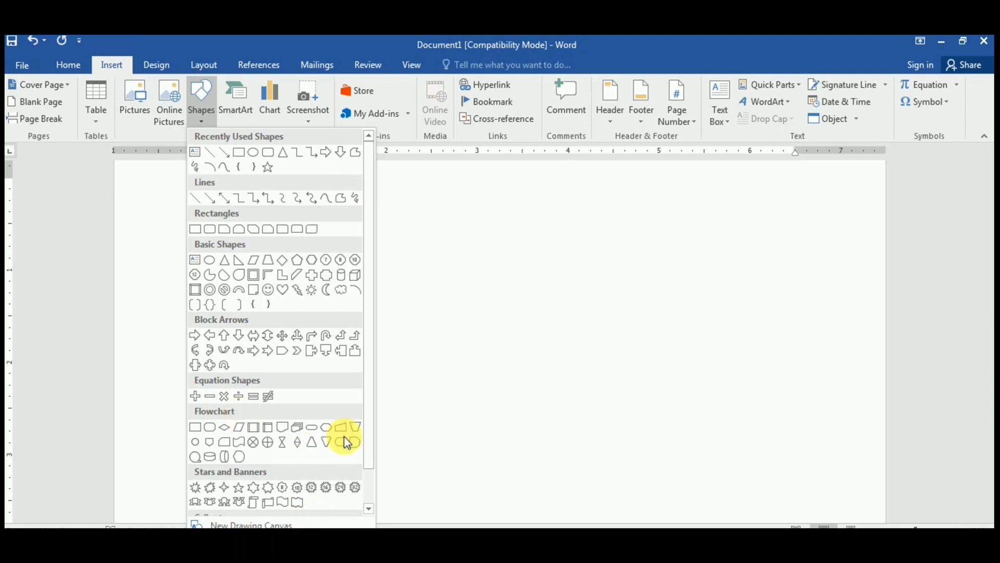
left_click_drag(369, 385, 346, 445)
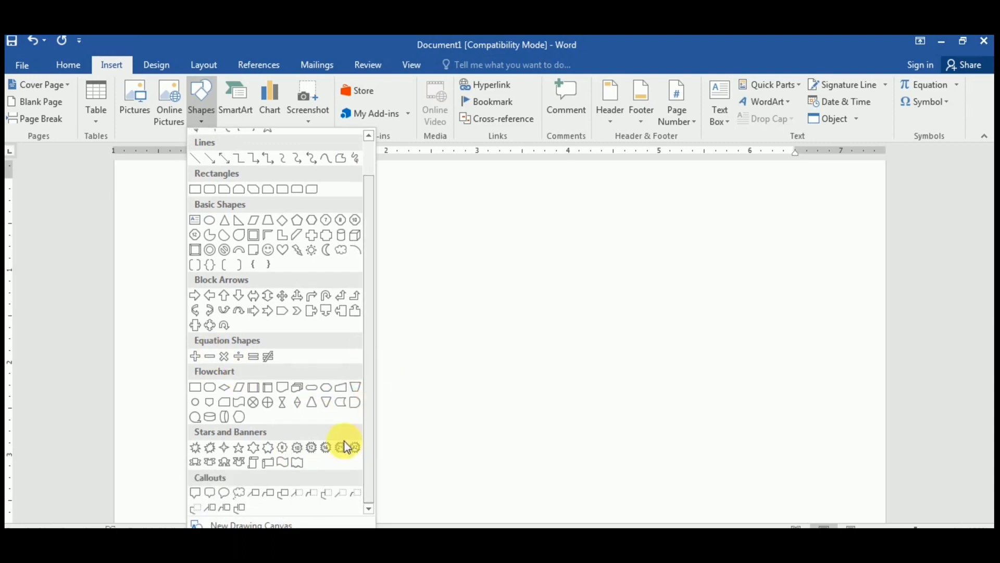
left_click(250, 464)
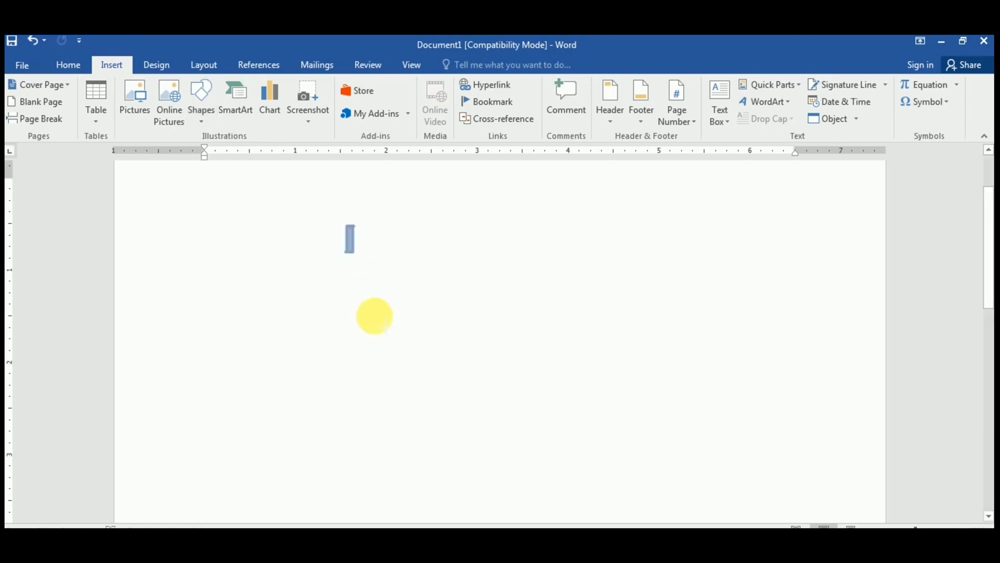
Step: Draw a 2.98 by 2.68 inch vertical scroll near the page centre and fill it orange
mouse_move(375, 316)
left_mouse_down()
mouse_move(382, 344)
mouse_move(411, 359)
mouse_move(567, 417)
mouse_move(573, 477)
mouse_move(589, 501)
left_mouse_up()
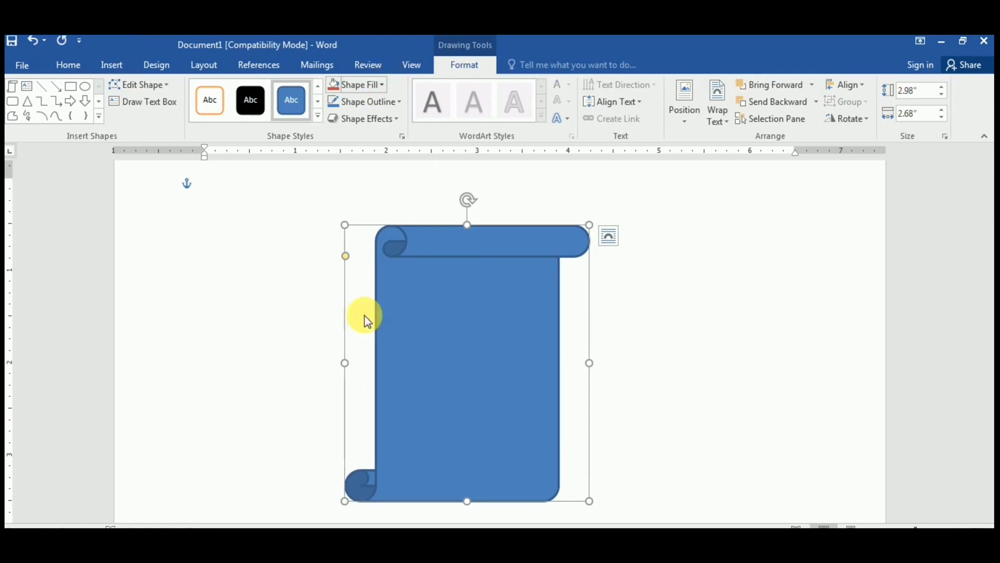
left_click(384, 86)
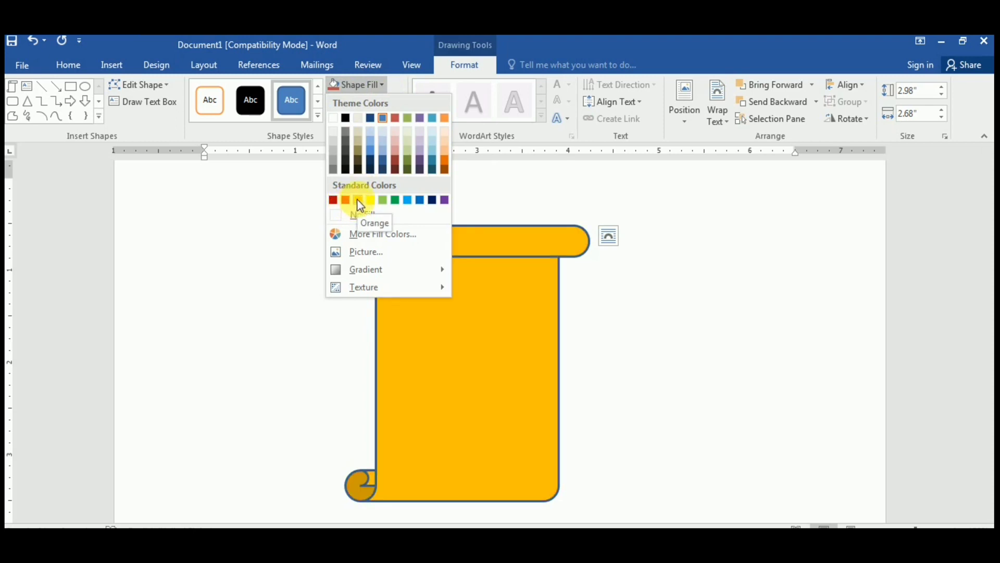
left_click(359, 201)
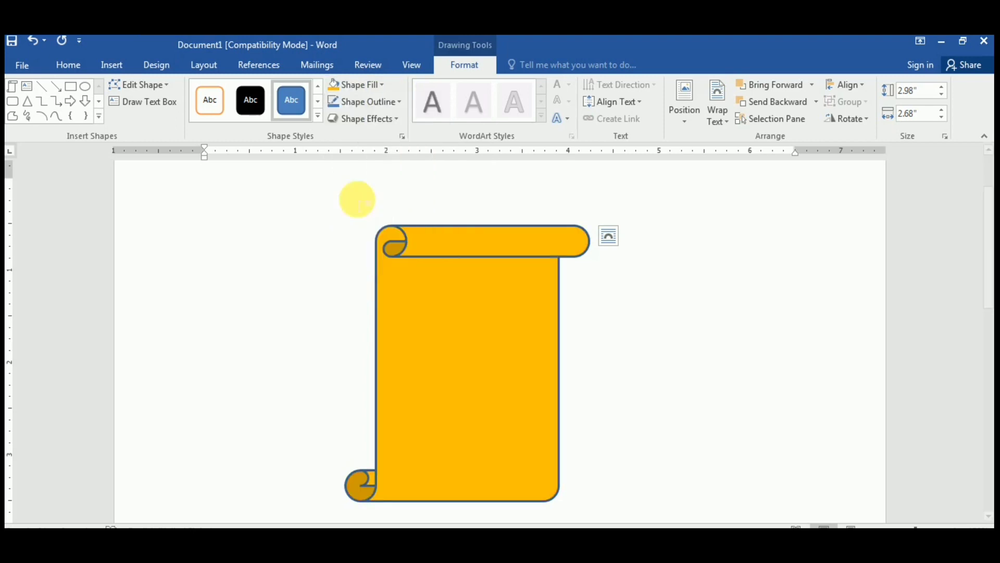
left_click(382, 85)
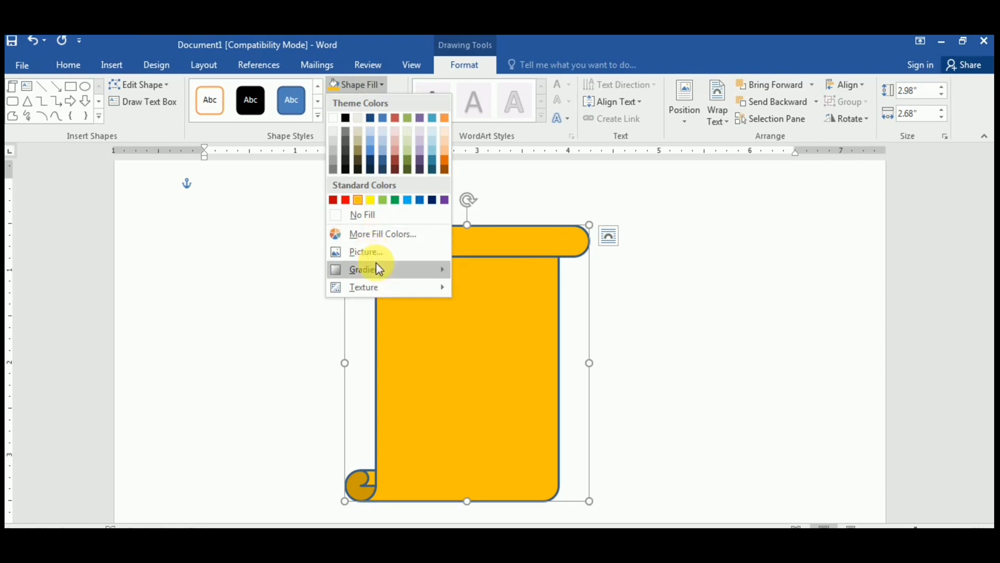
mouse_move(375, 269)
left_click(424, 323)
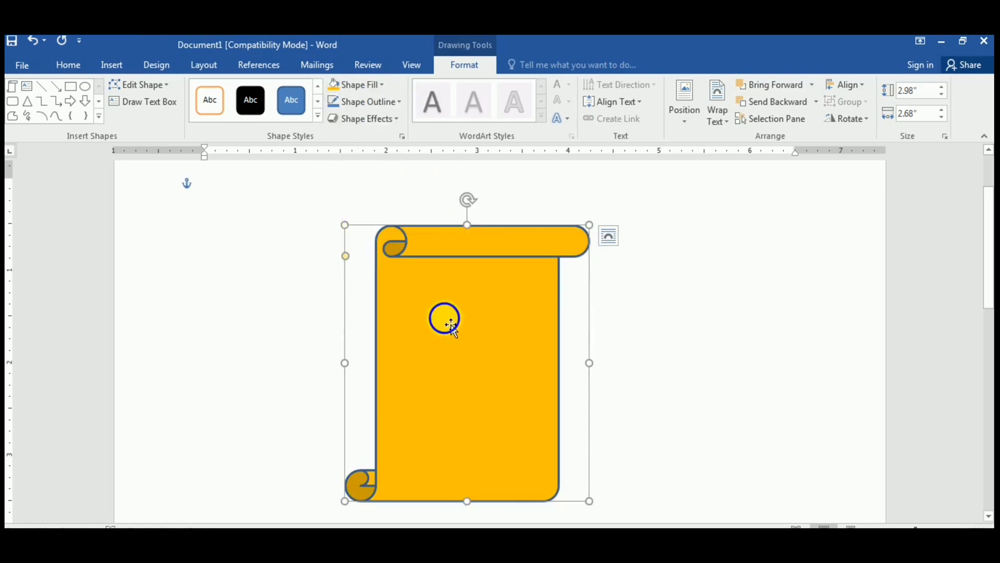
Step: Add the text 'YSGR COMPUTER EDUCATION' inside the scroll and enlarge its font size
right_click(444, 317)
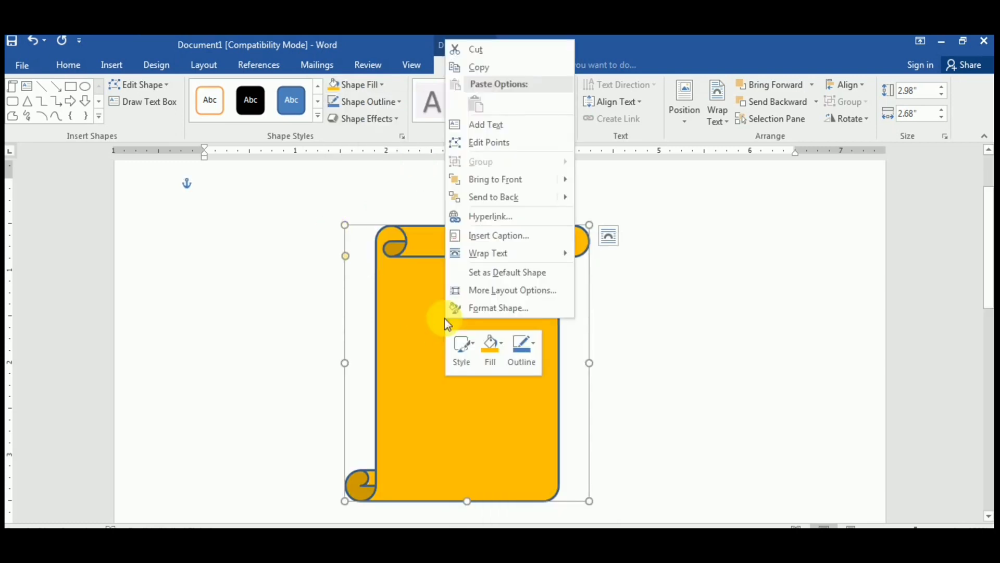
left_click(486, 125)
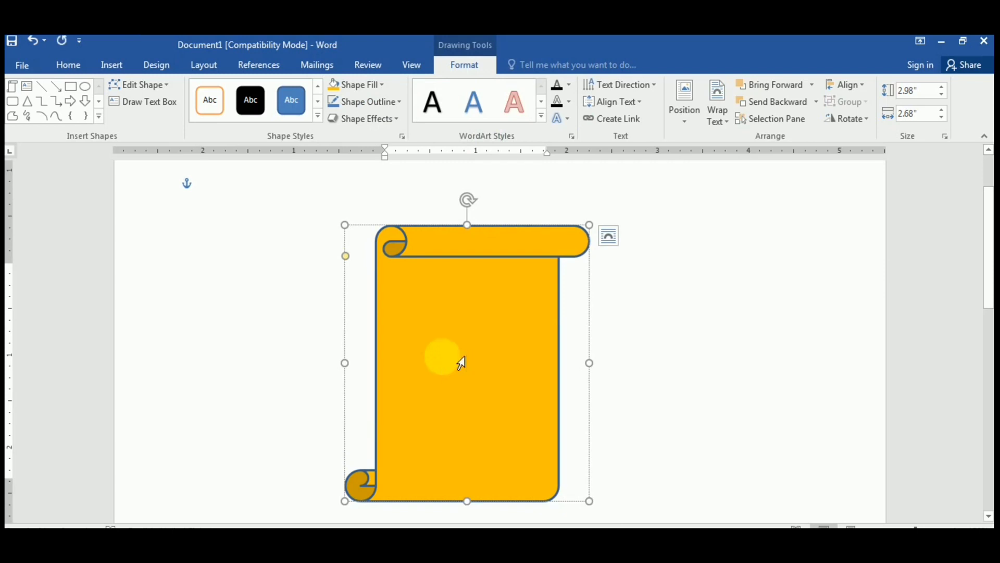
type("YSGR")
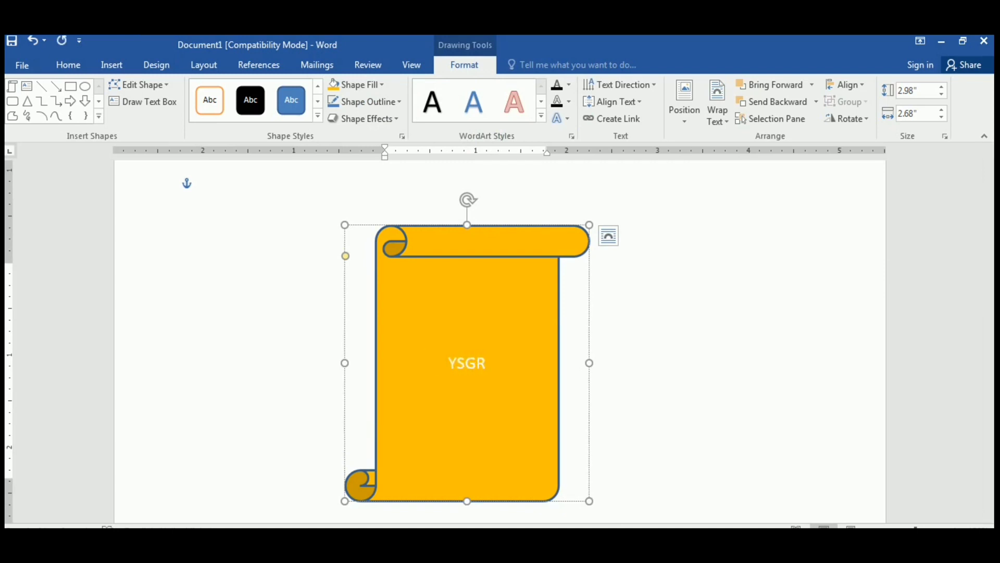
type(" COMPUTER")
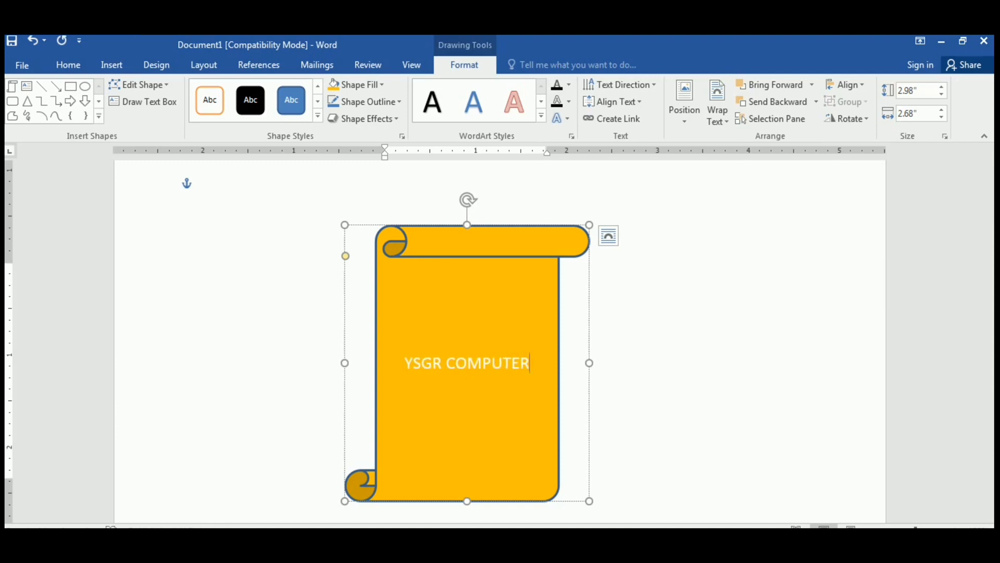
type(" EDUCA")
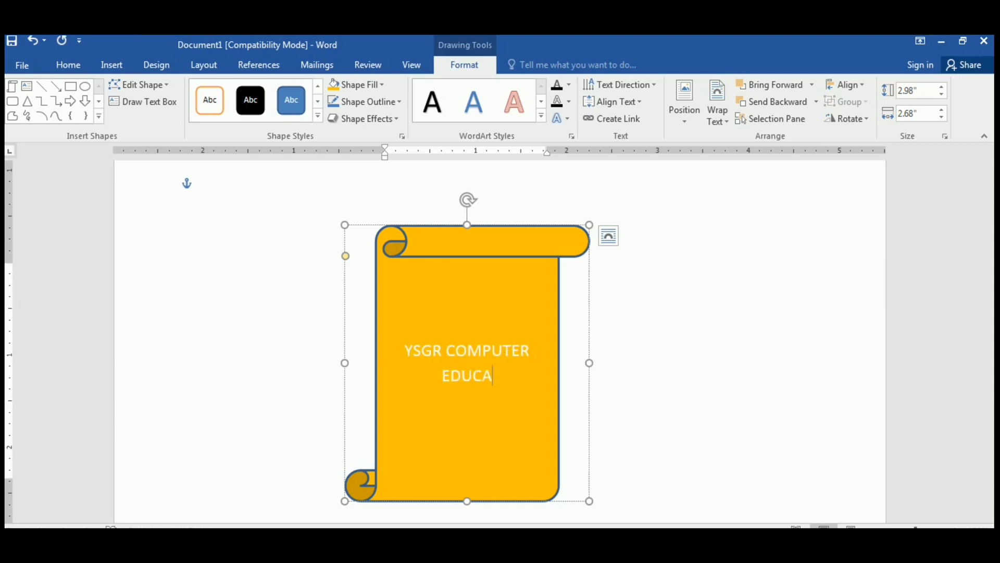
type("TION")
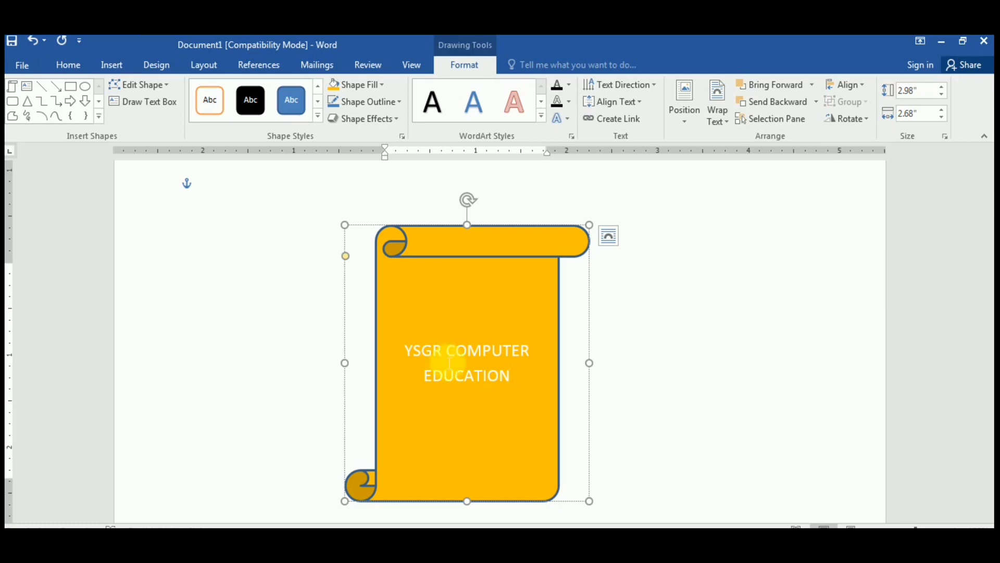
key("ctrl+a")
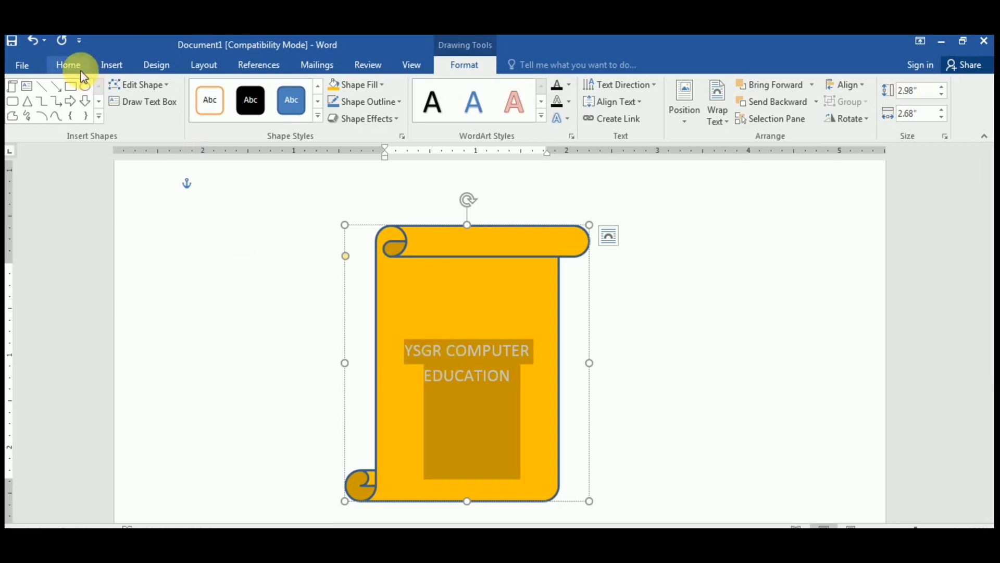
key("ctrl+shift+period")
key("ctrl+shift+period")
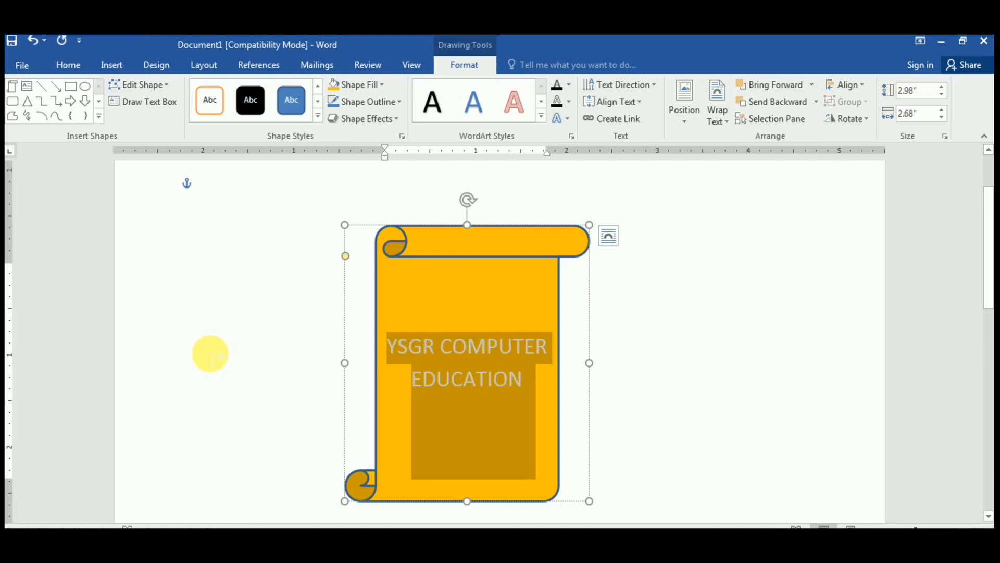
left_click(441, 347)
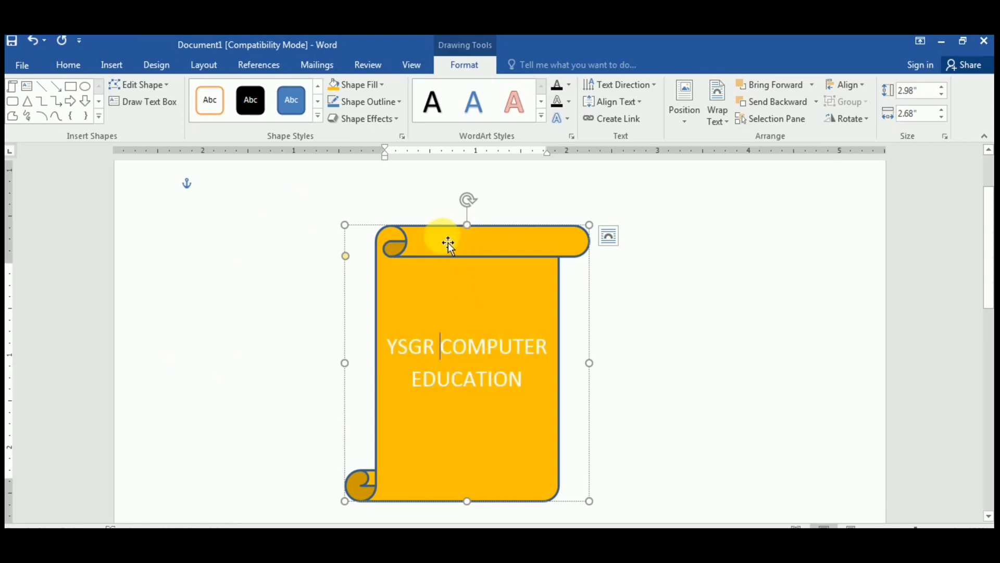
Step: Move the scroll right, try a picture fill, cancel the online prompt, then delete the scroll
left_click_drag(448, 242, 673, 224)
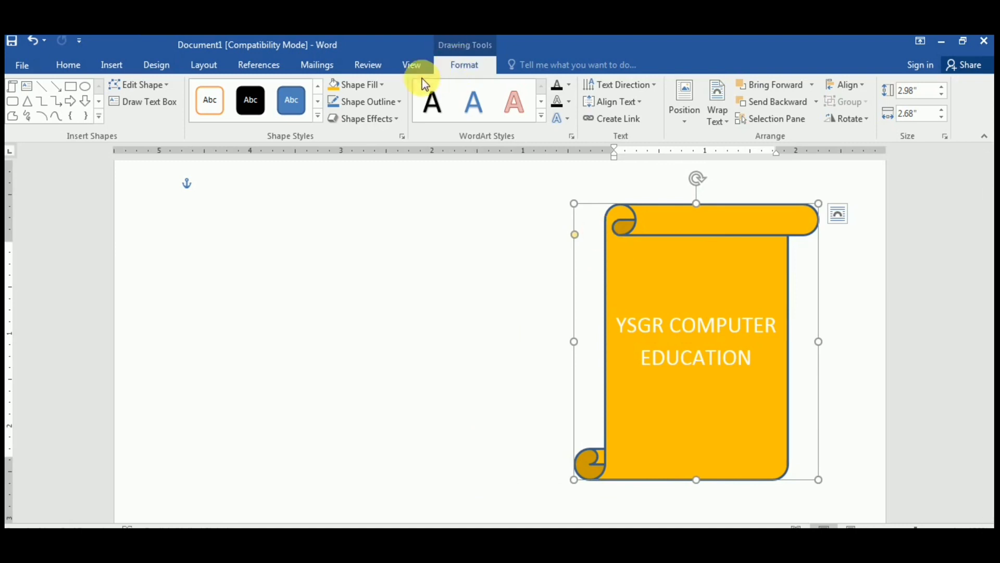
left_click(383, 86)
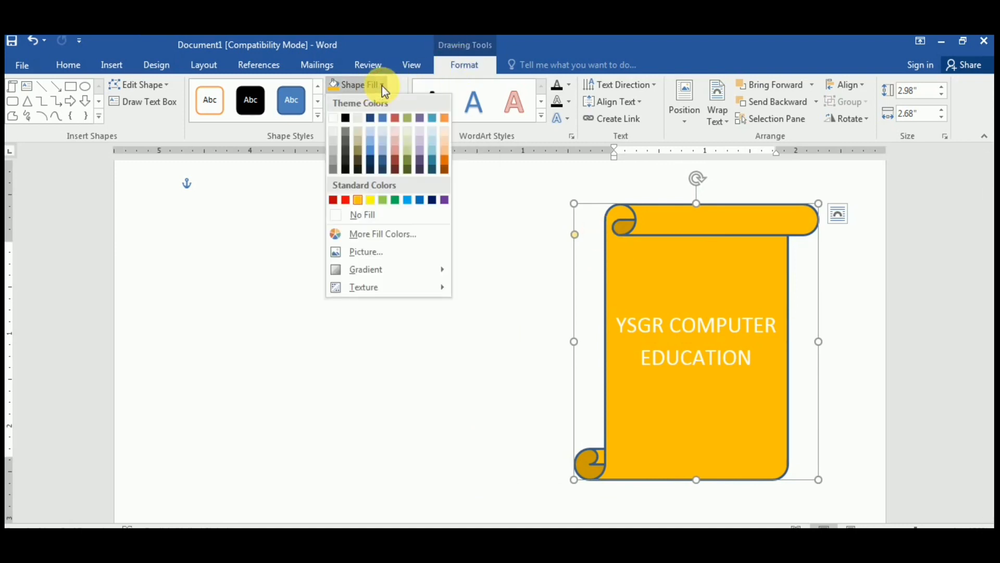
left_click(376, 257)
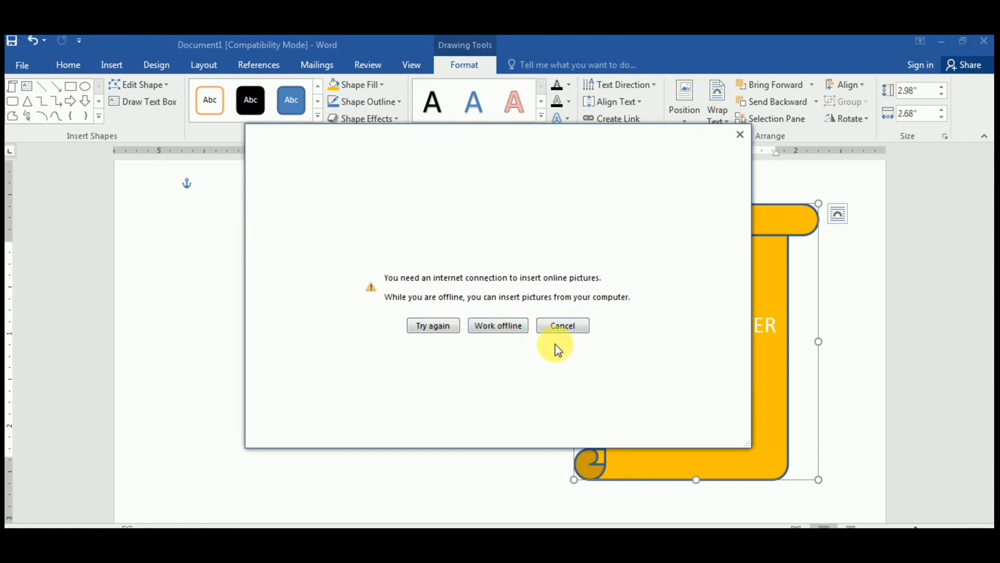
left_click(559, 327)
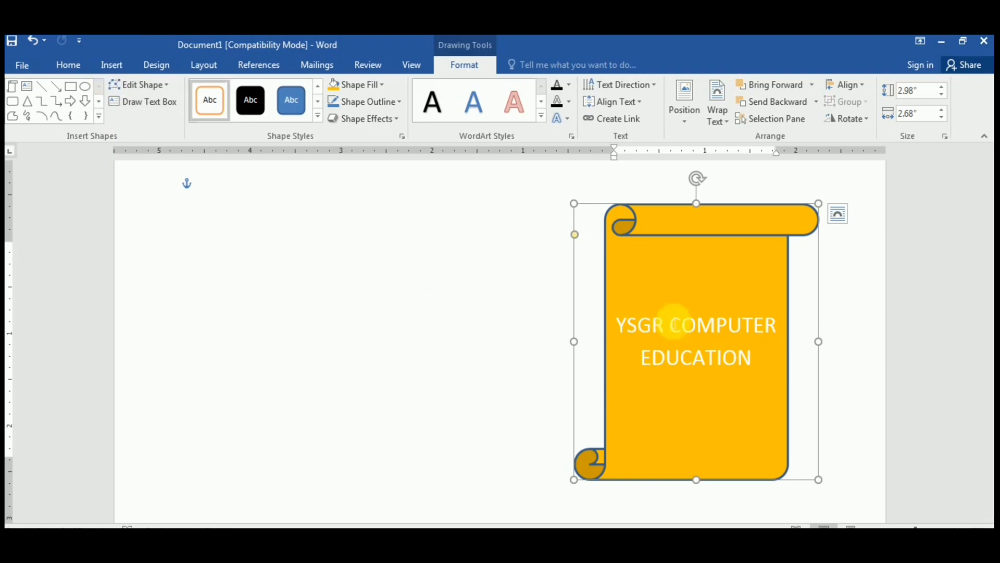
key("Delete")
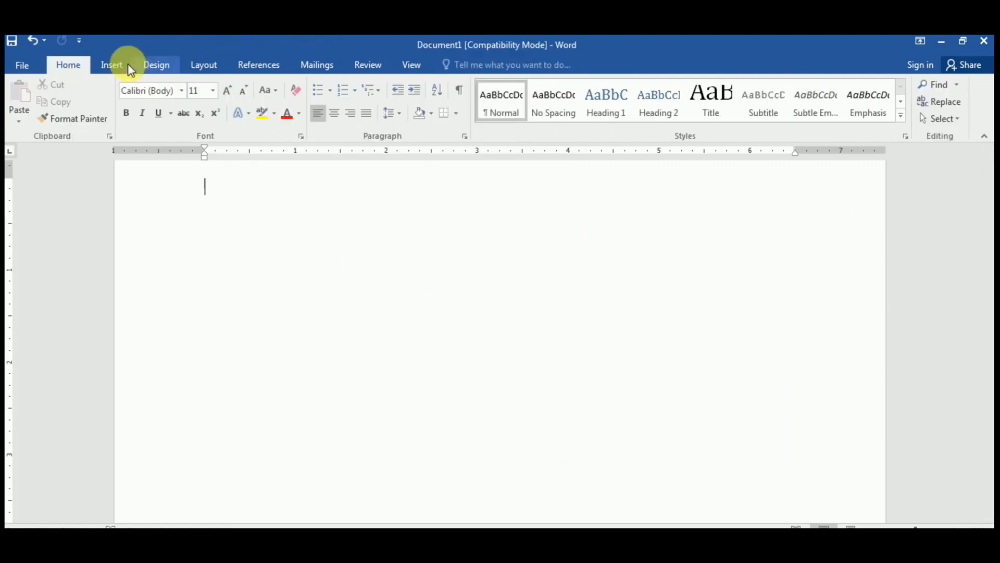
Step: Insert a Vertical Curved List SmartArt graphic from the List layouts
left_click(117, 64)
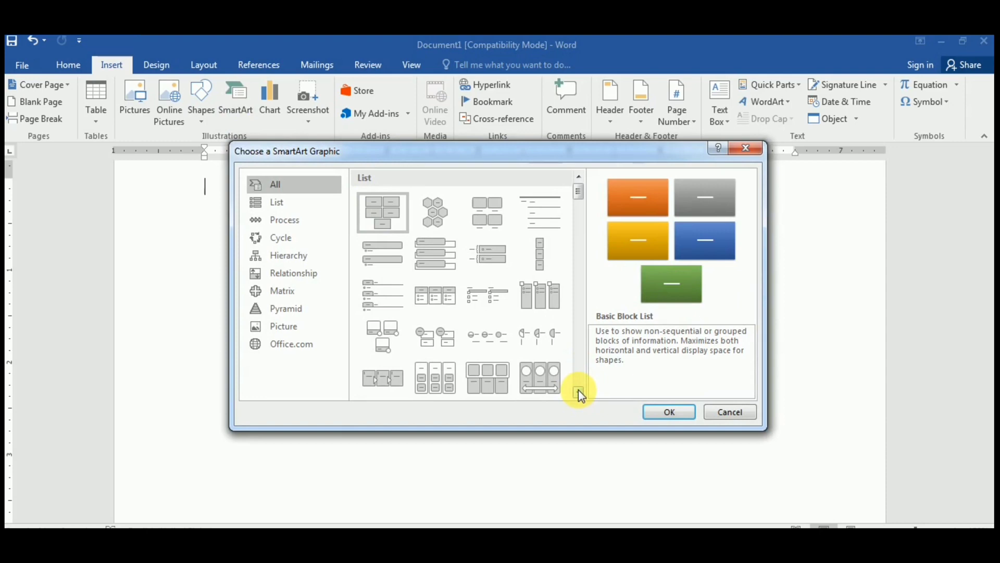
left_click(578, 393)
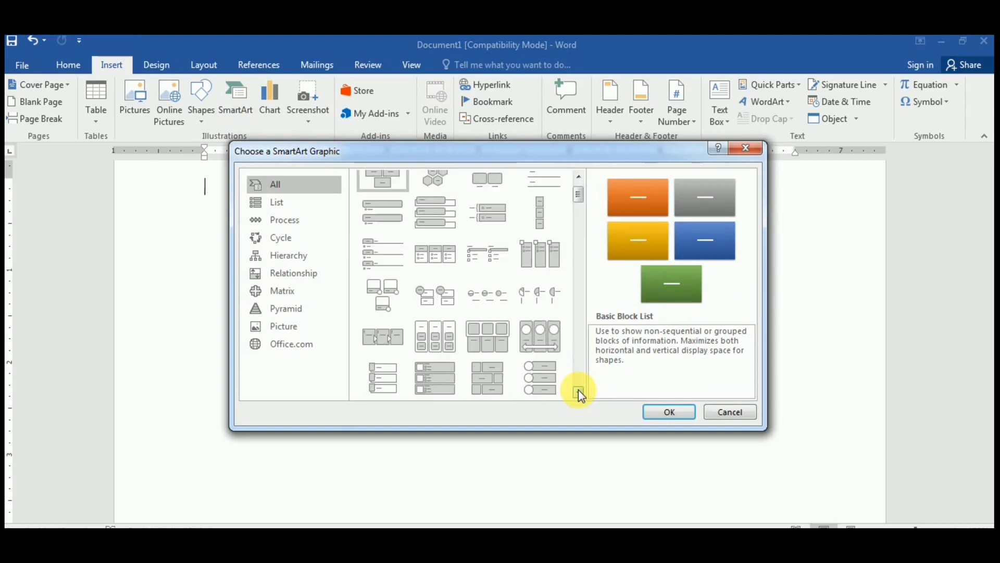
left_click(578, 392)
left_click(578, 393)
left_click(579, 393)
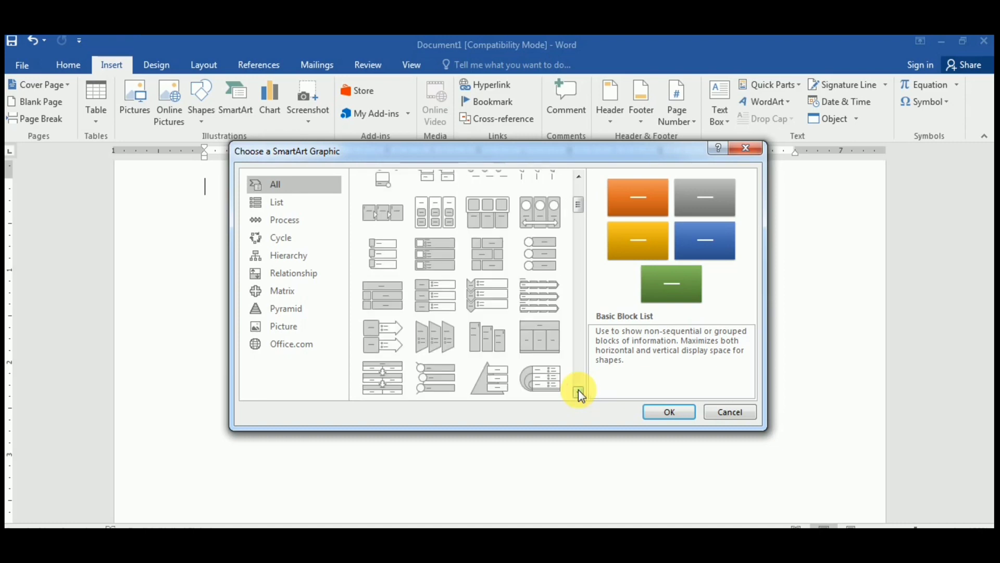
left_click(578, 392)
left_click(578, 392)
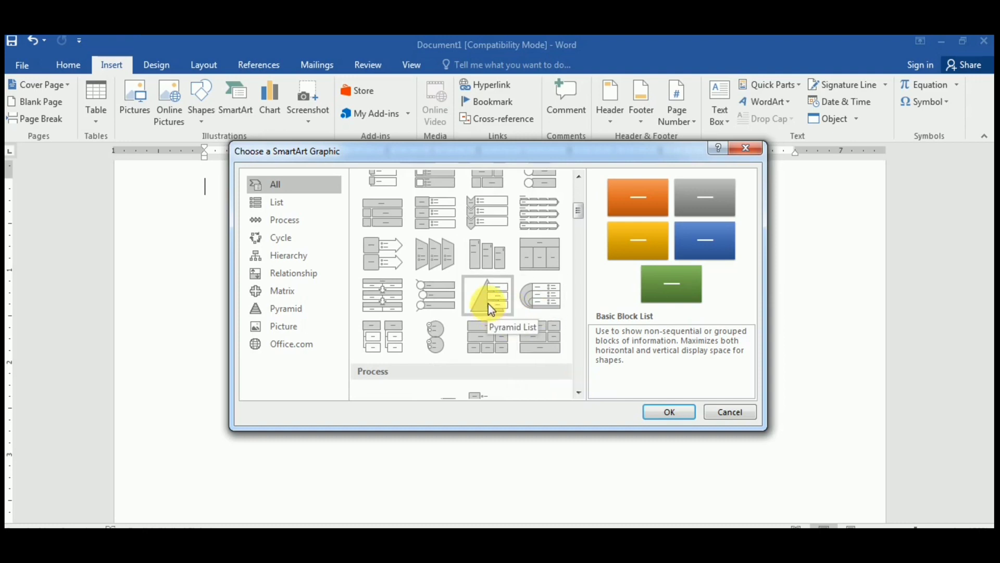
left_click(431, 288)
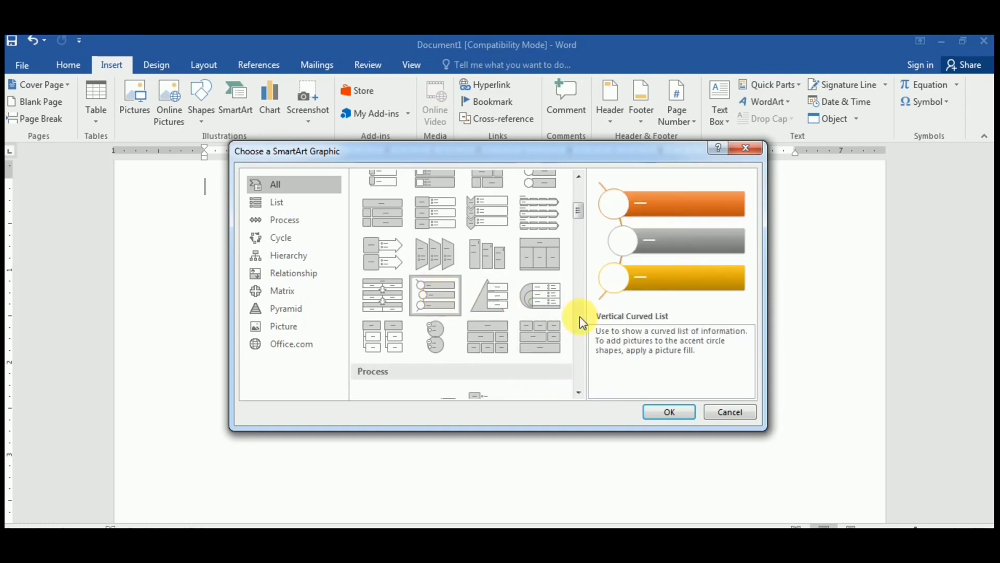
left_click(658, 410)
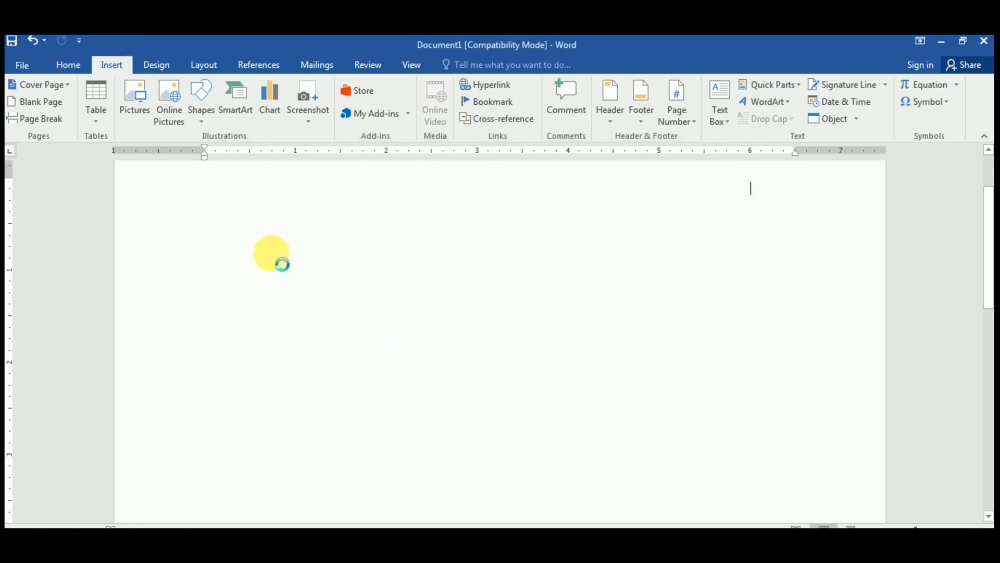
Step: Try out the SmartArt's text rows and first circle, then select the whole graphic and delete it
left_click(264, 252)
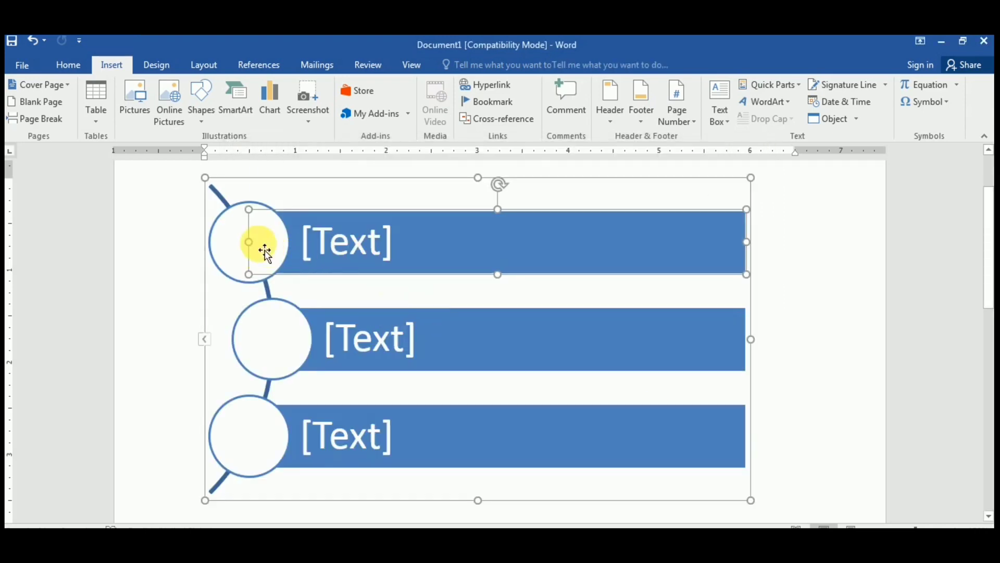
left_click(334, 252)
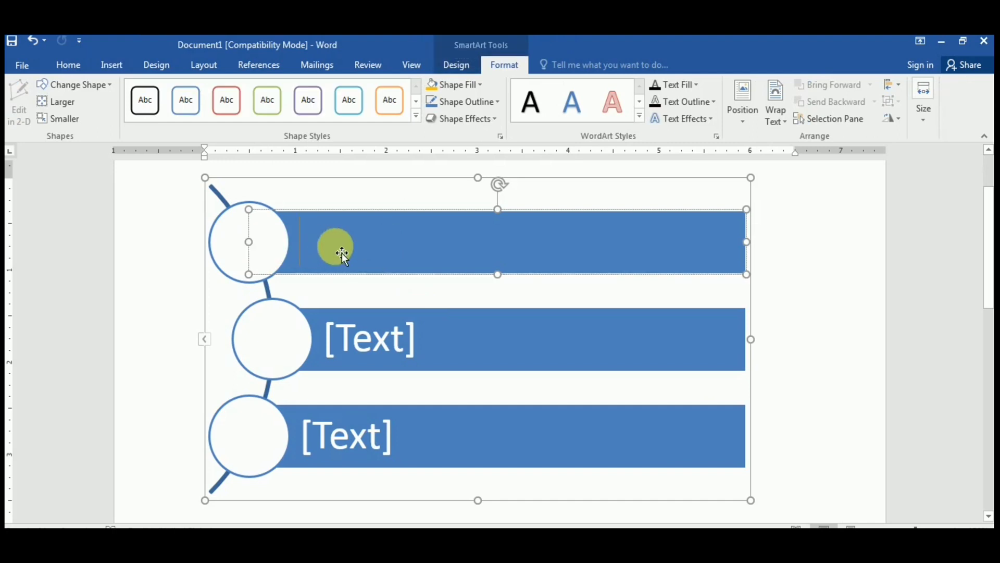
left_click(371, 339)
left_click(240, 251)
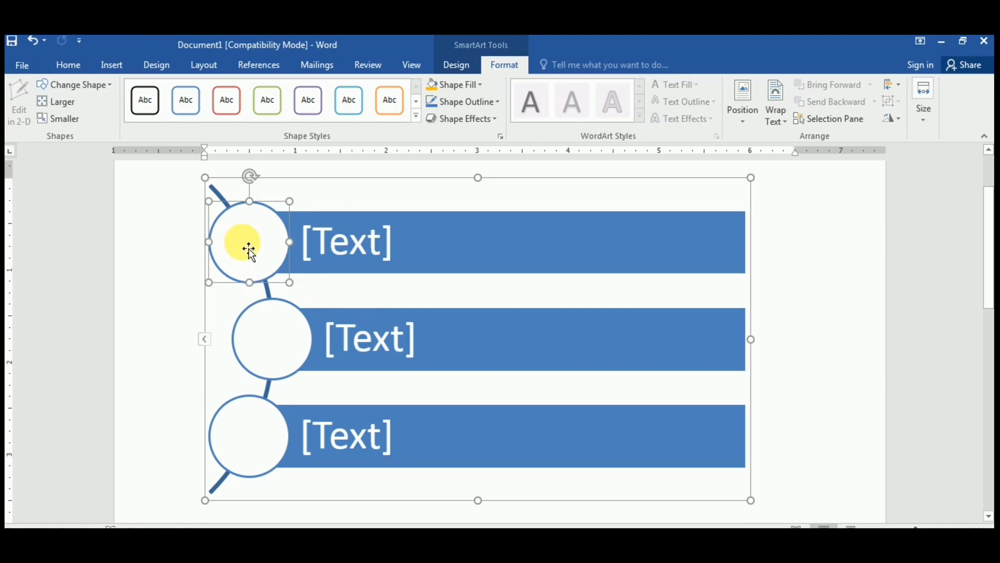
right_click(249, 248)
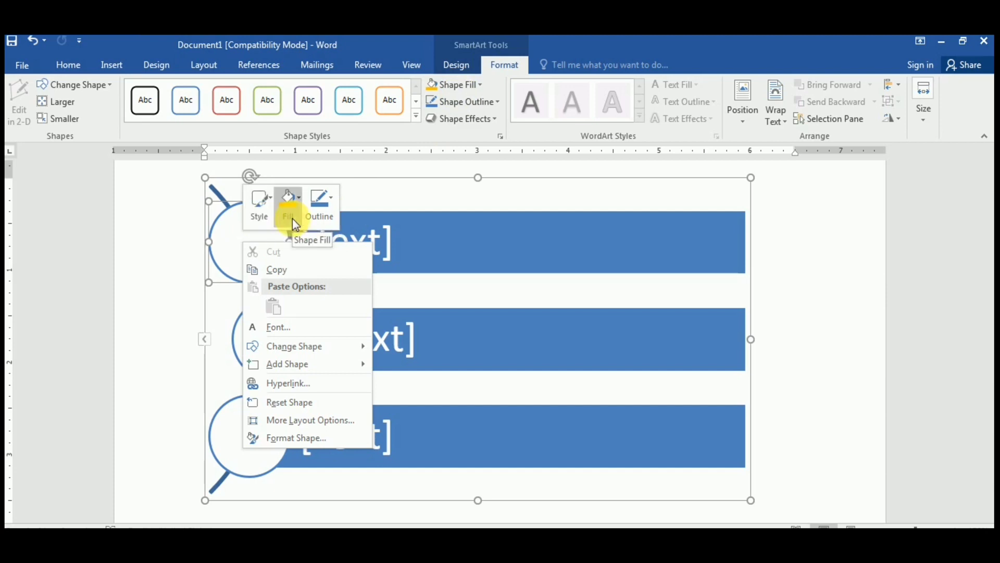
key("Escape")
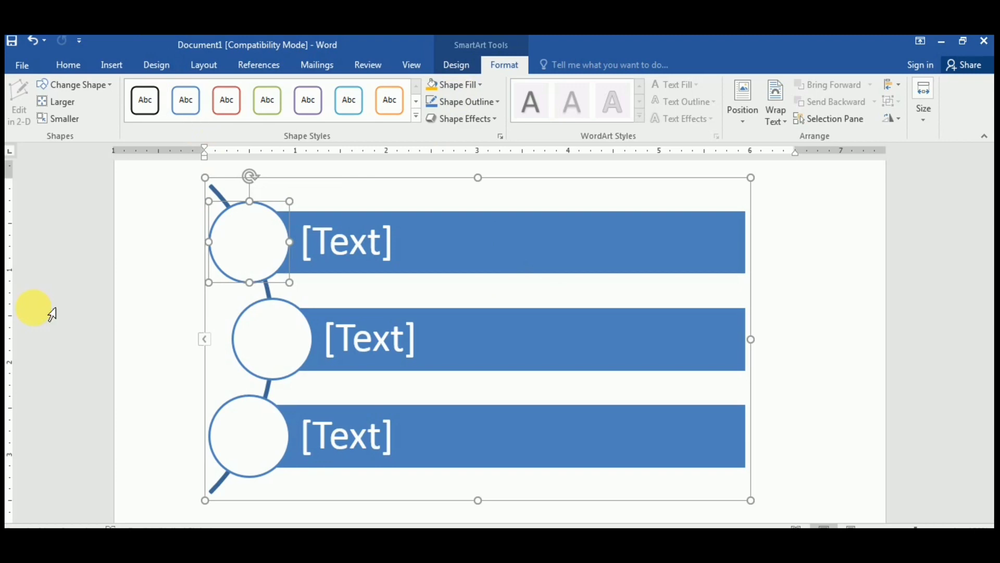
left_click(427, 185)
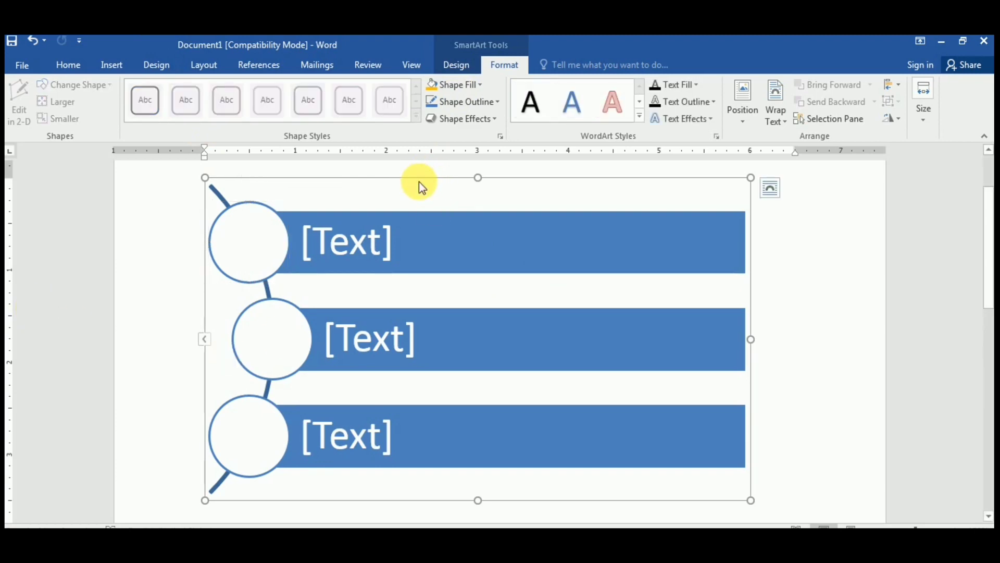
key("Delete")
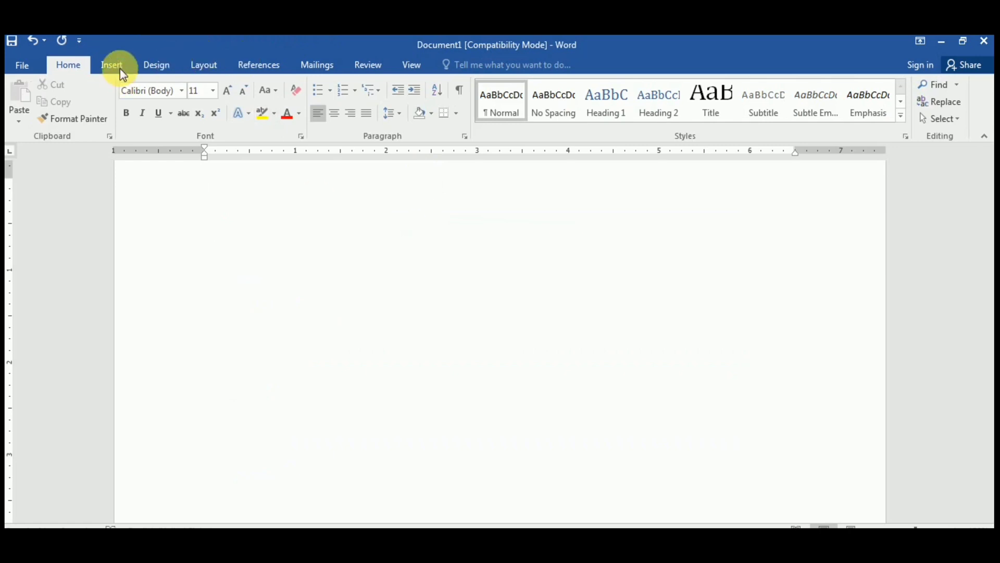
left_click(118, 67)
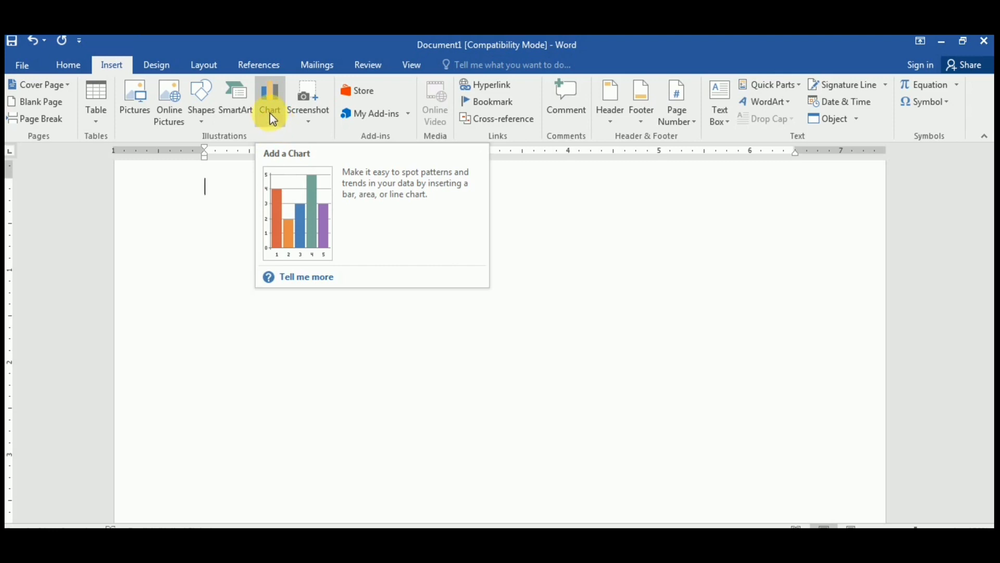
left_click(271, 116)
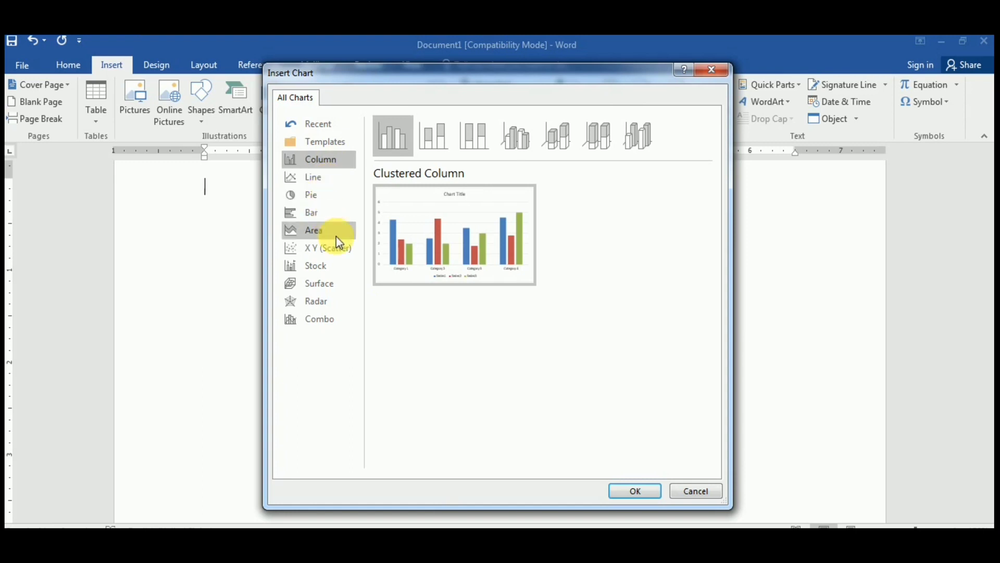
left_click(320, 179)
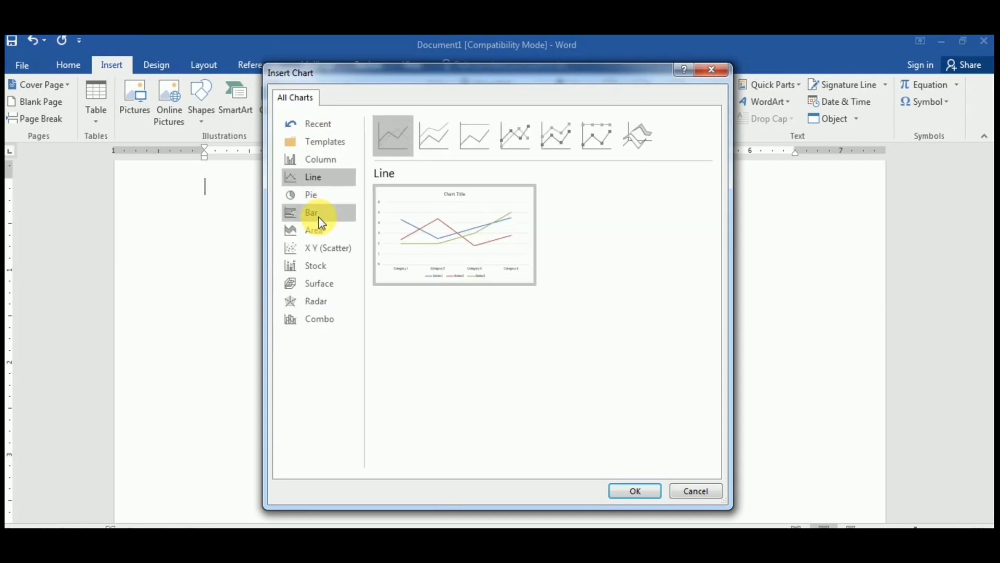
left_click(320, 218)
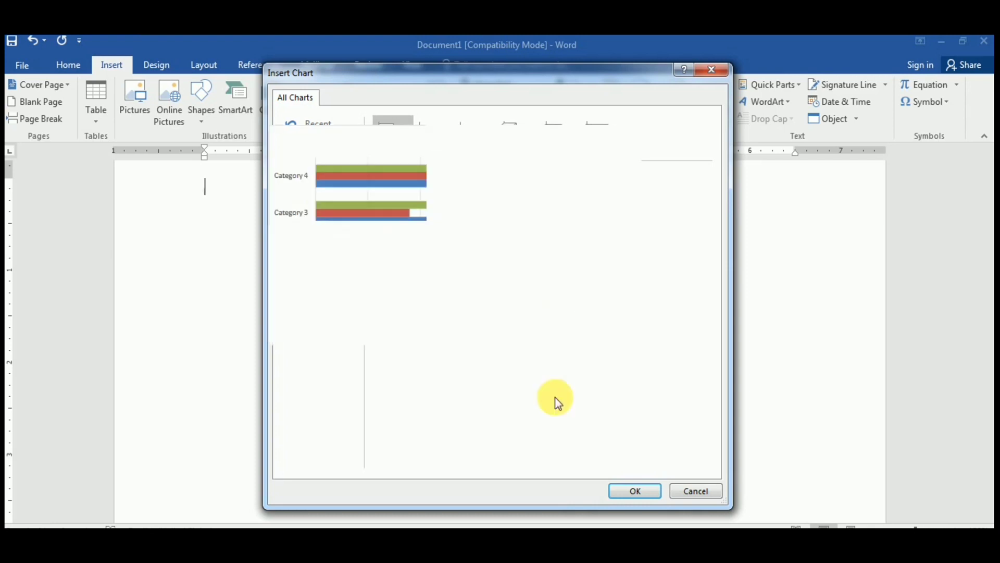
left_click(632, 491)
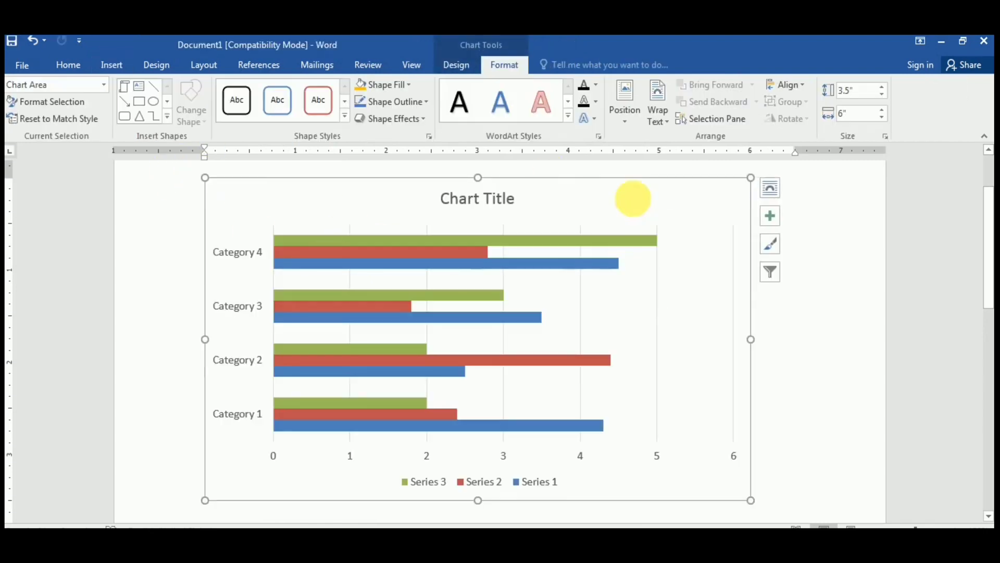
left_click(604, 185)
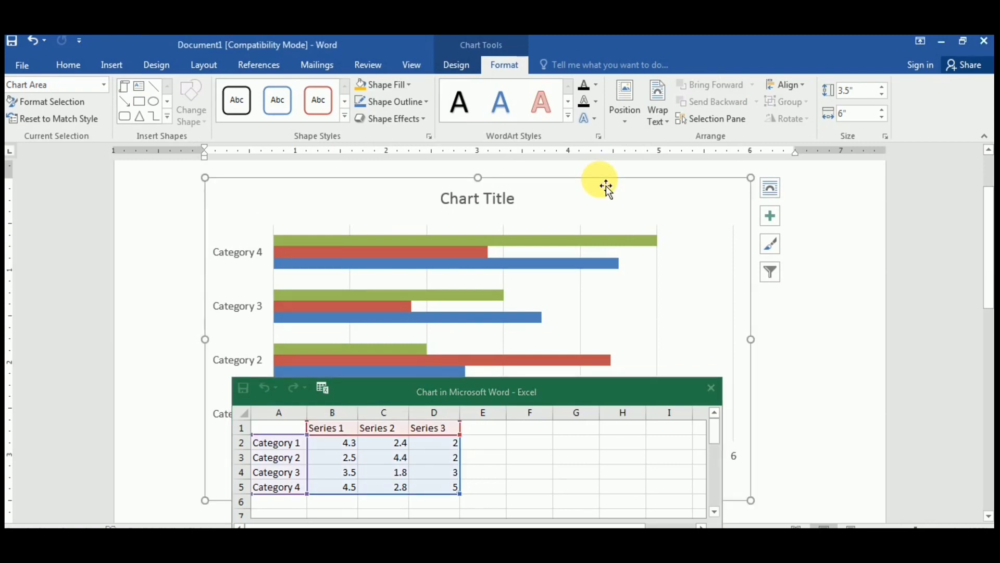
key("Delete")
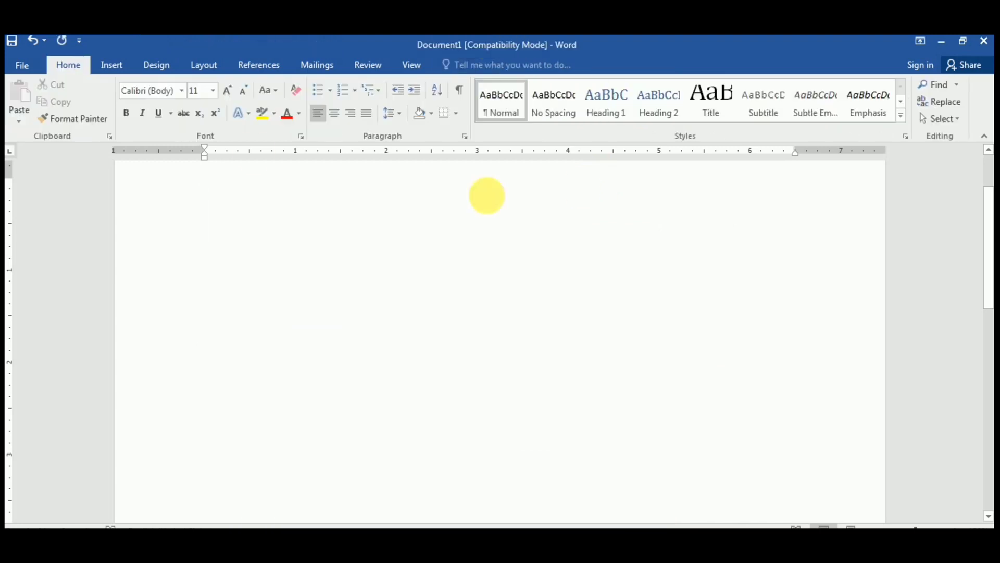
left_click(120, 64)
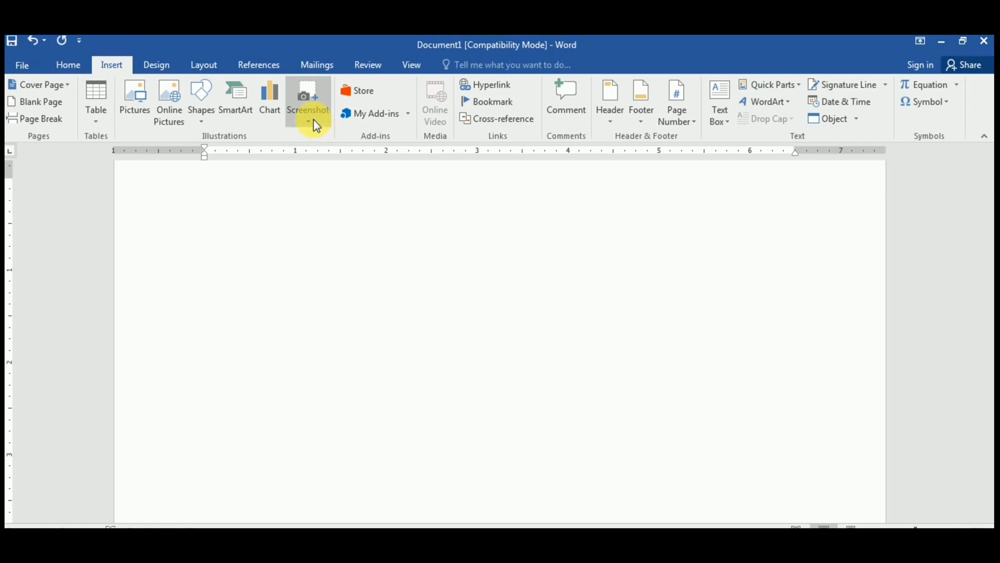
left_click(315, 123)
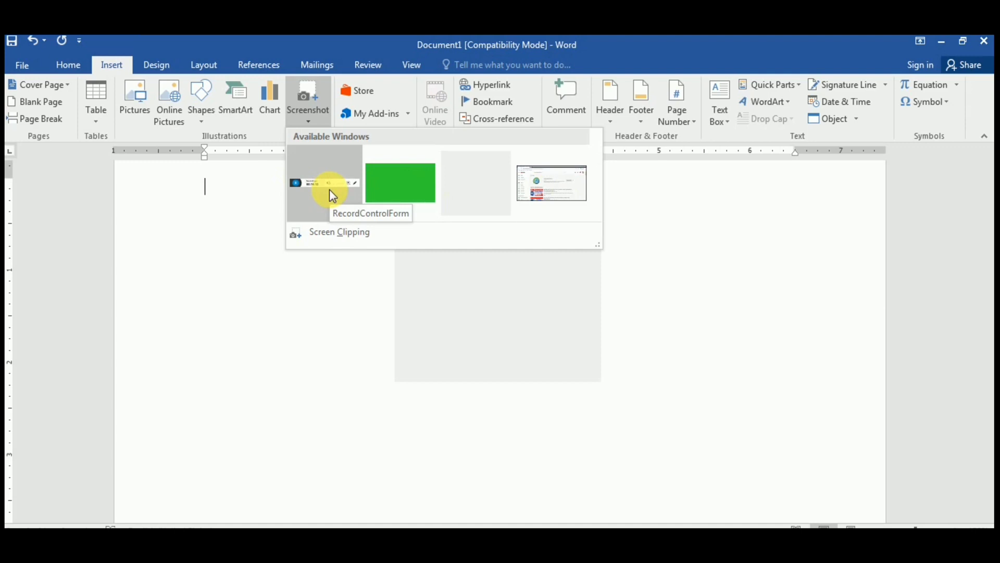
left_click(349, 300)
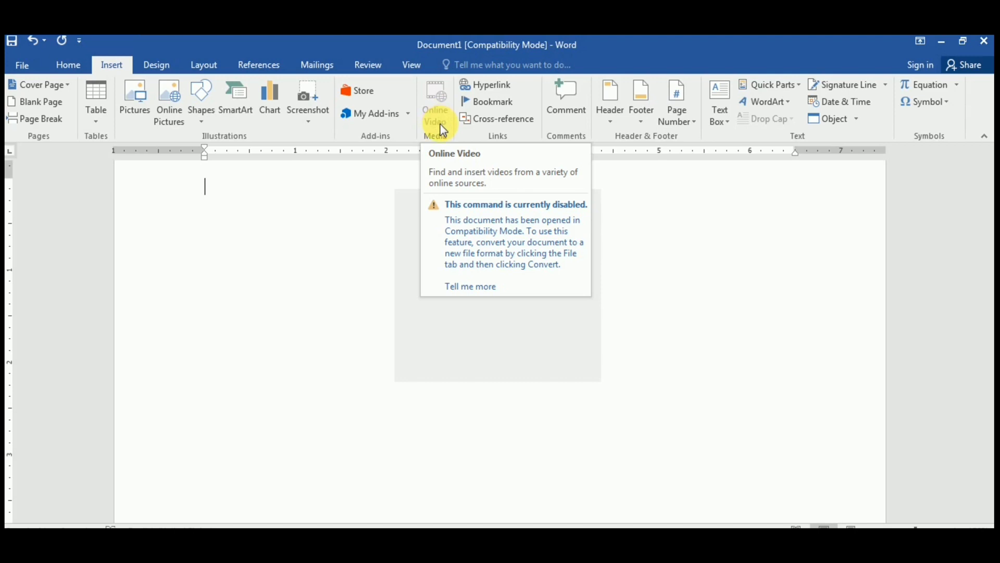
Step: Generate five filler paragraphs with =RAND() and place the cursor after the last paragraph
left_click(178, 125)
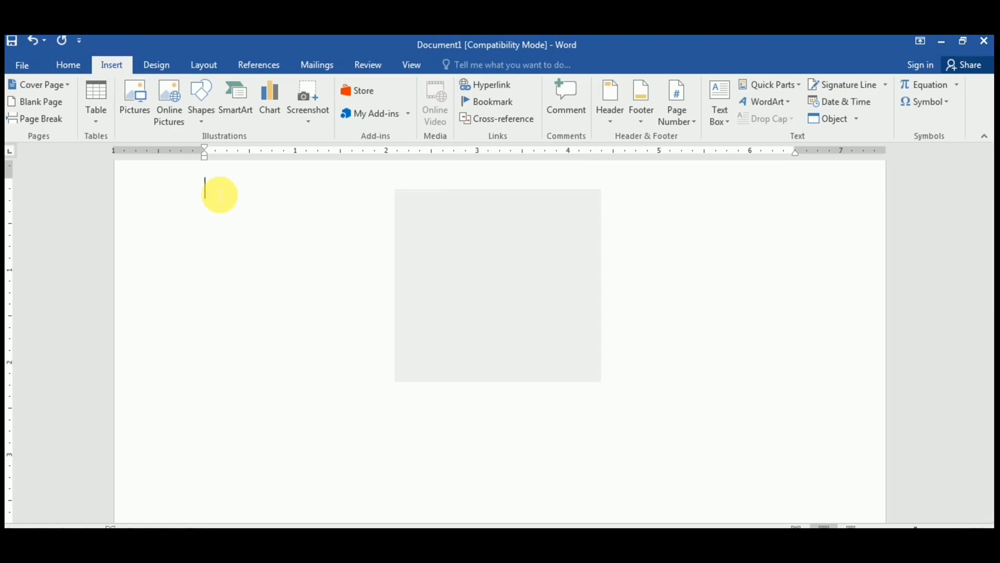
type("=")
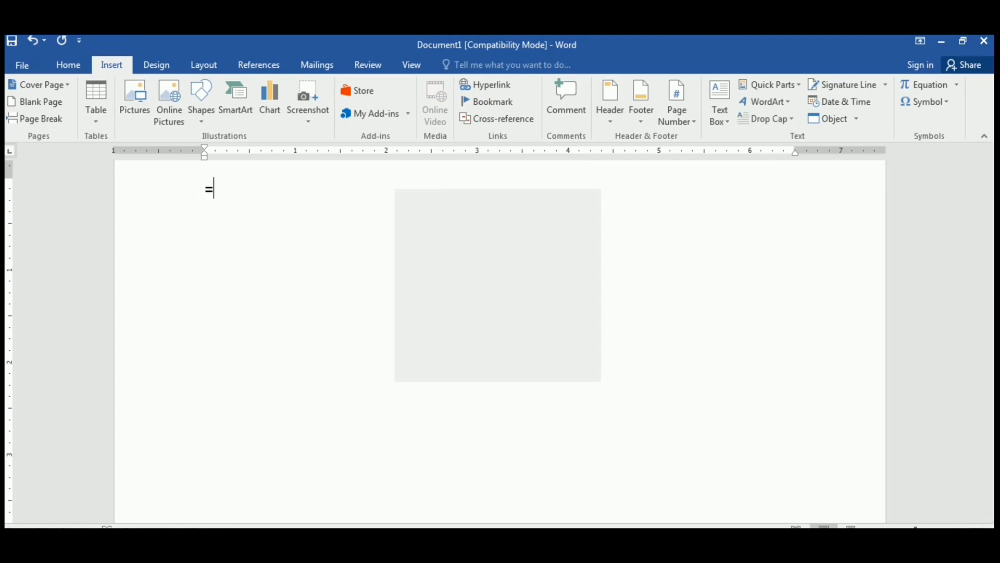
type("RAND()")
key("Return")
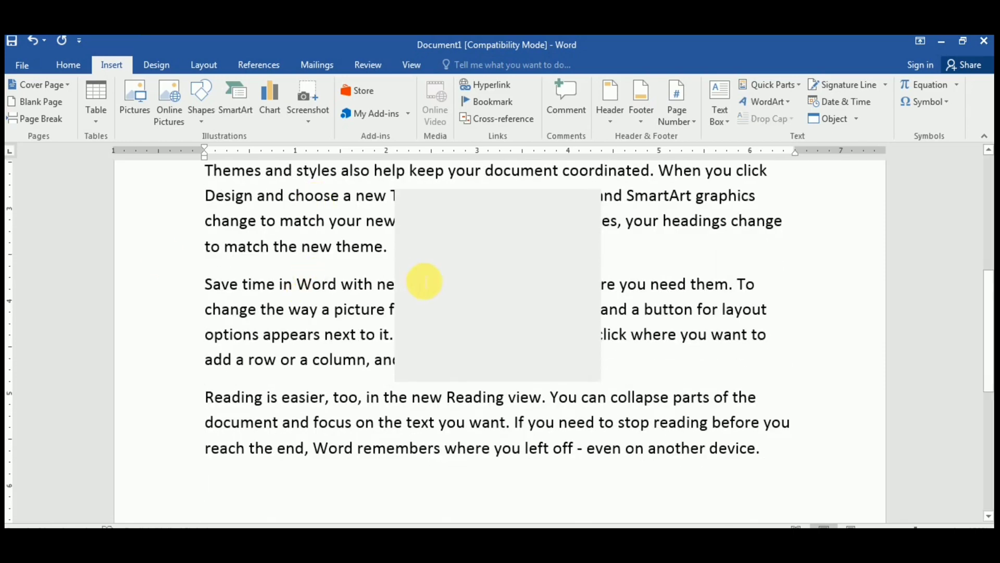
scroll(425, 281, "up", 5)
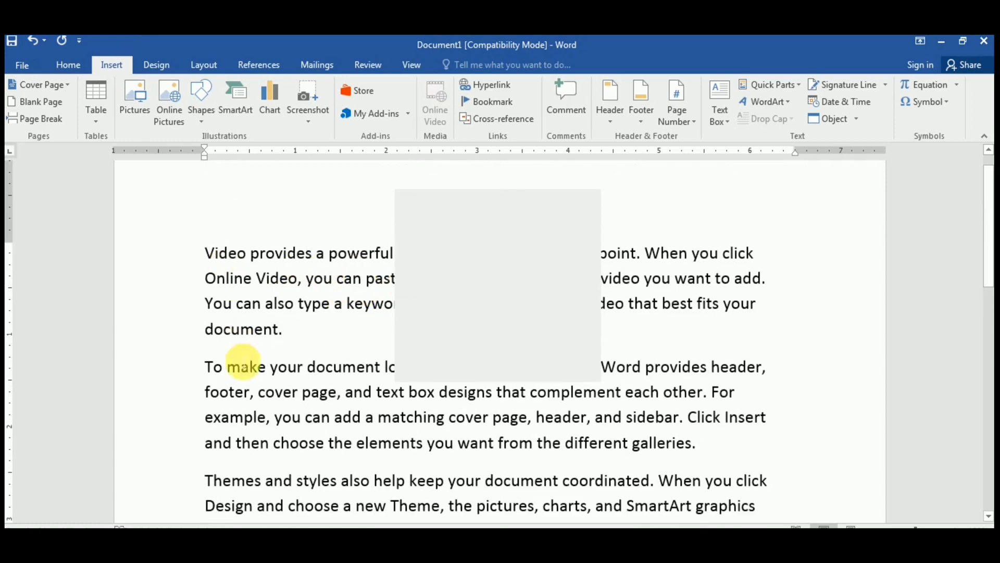
scroll(257, 384, "down", 3)
scroll(271, 392, "down", 5)
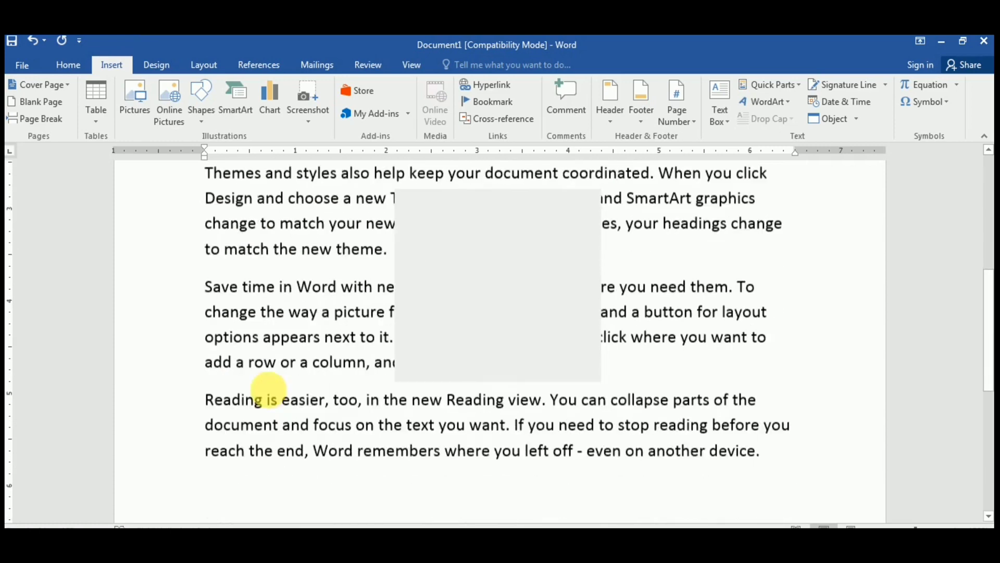
left_click(265, 396)
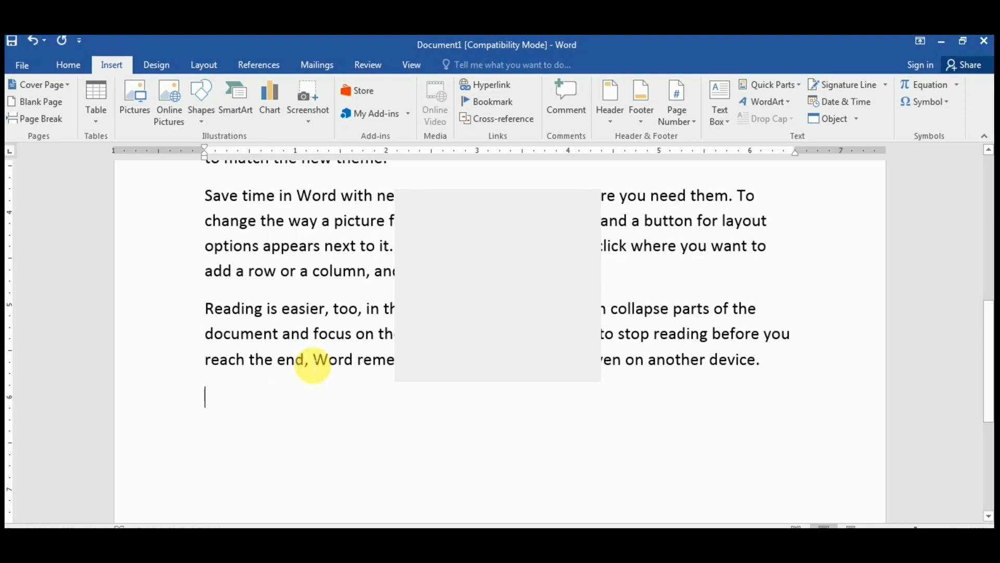
Step: Link the selected words 'reach the end,' in the last paragraph as a hyperlink
left_click_drag(312, 363, 209, 360)
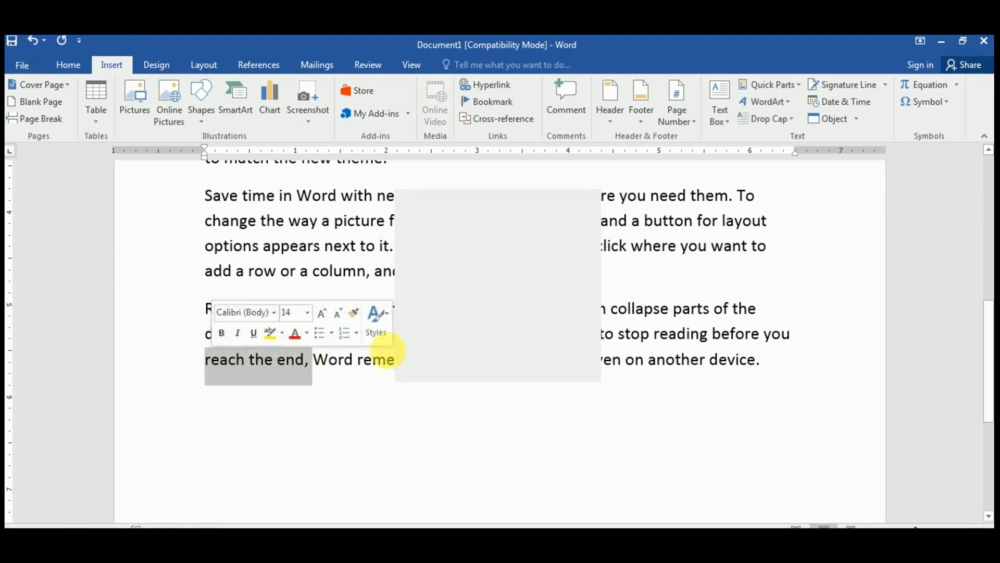
left_click(493, 90)
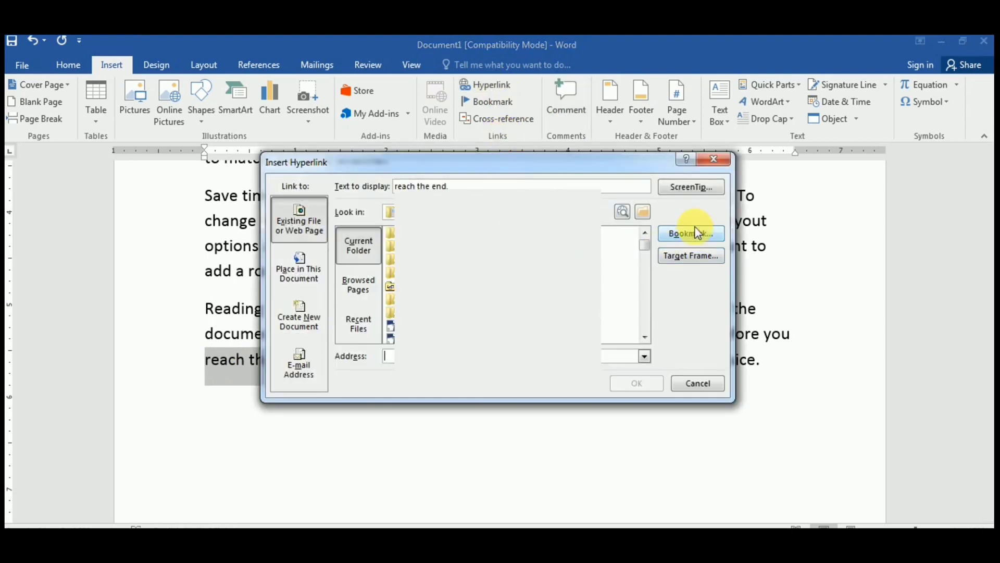
type("D")
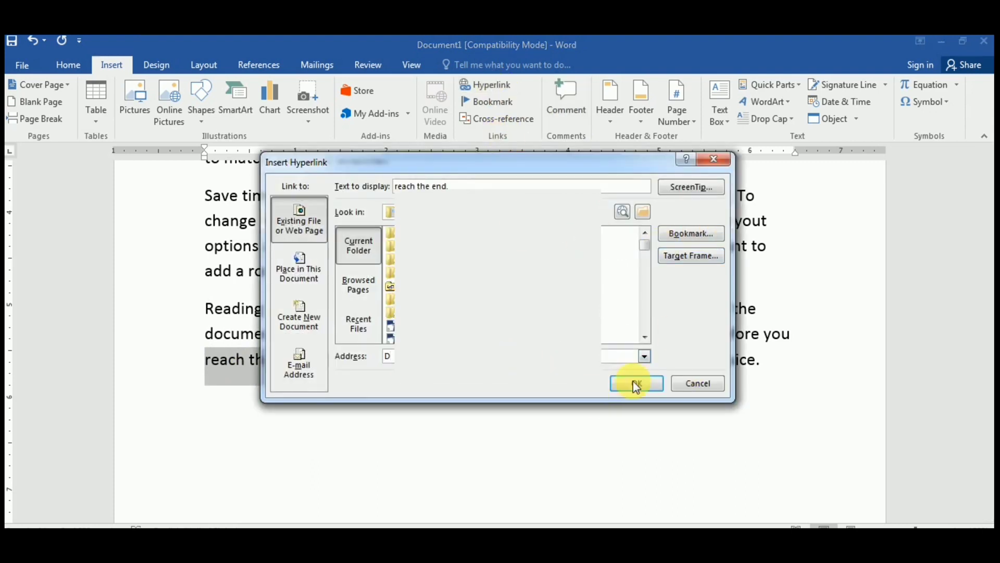
left_click(636, 385)
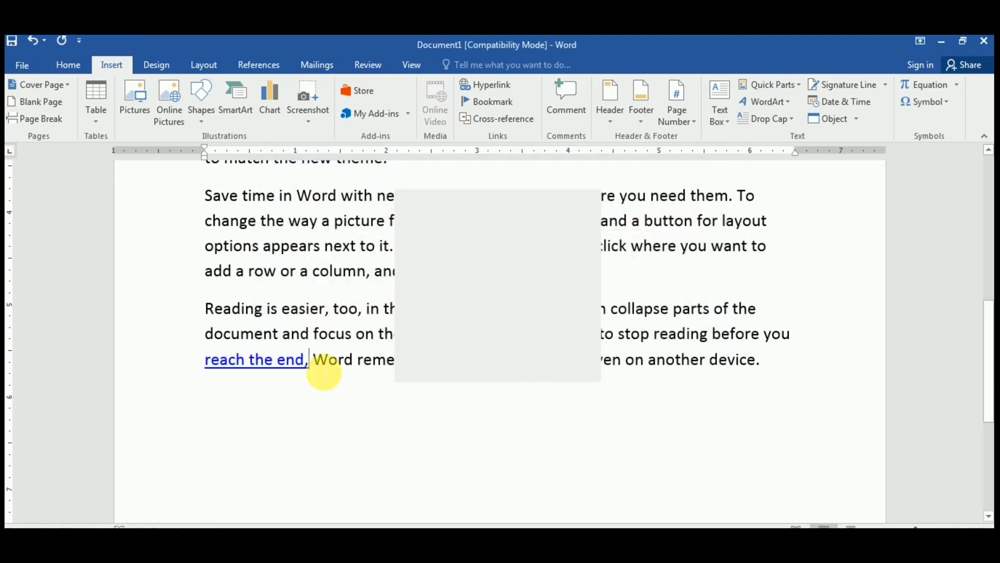
left_click(299, 395)
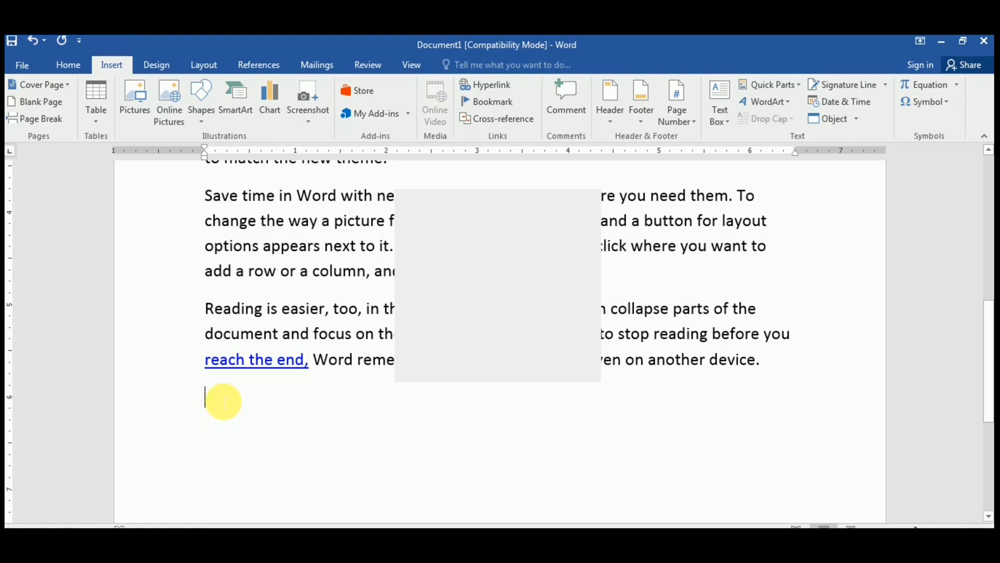
Step: Type an e-mail address on the empty line so Word turns it into a mailto link
type("SHA")
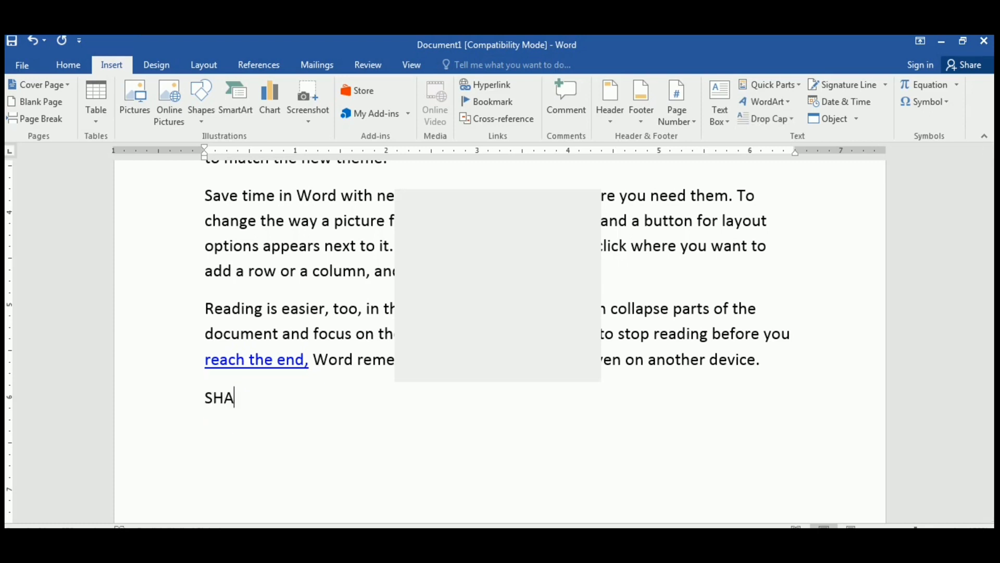
key("BackSpace")
key("BackSpace")
key("BackSpace")
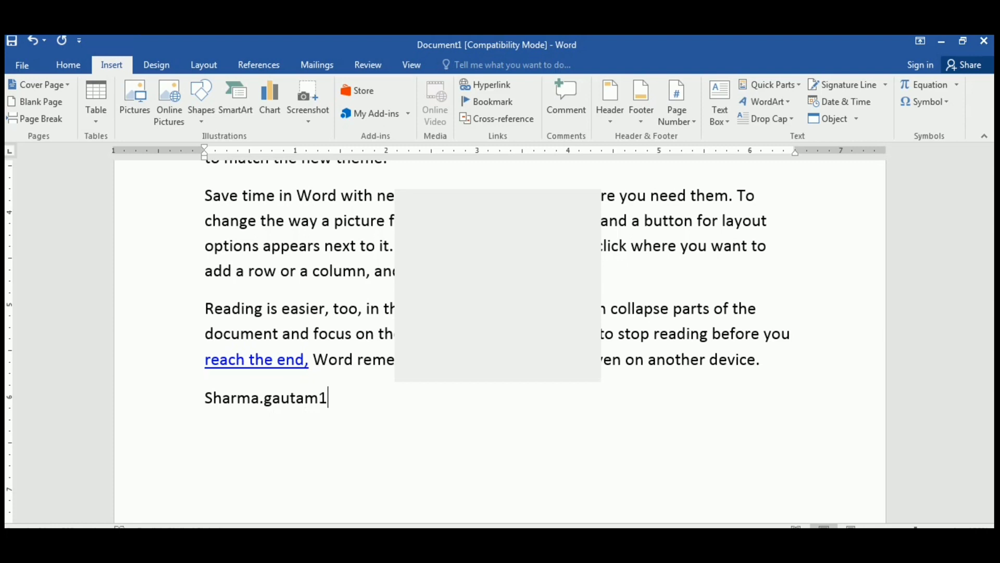
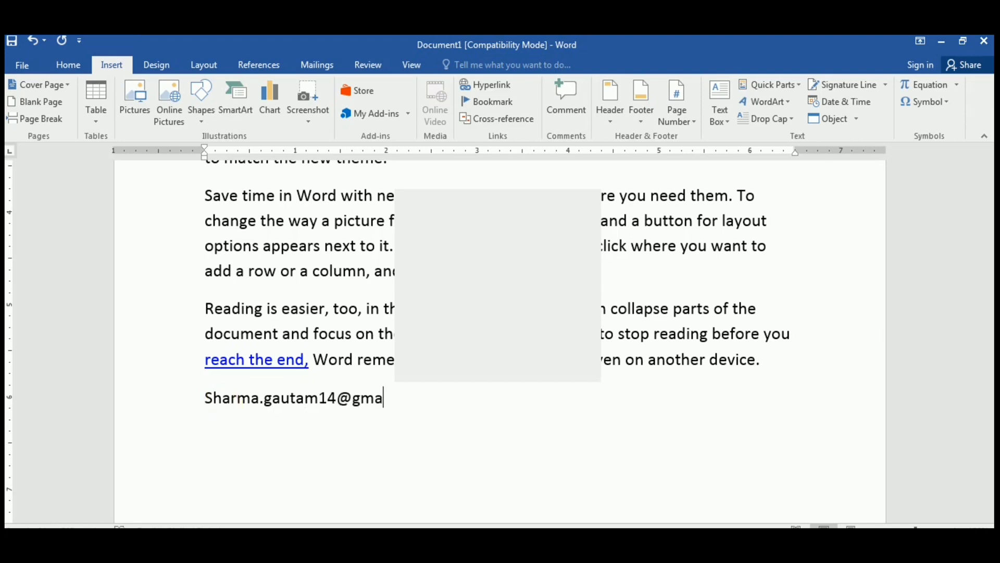
key("Return")
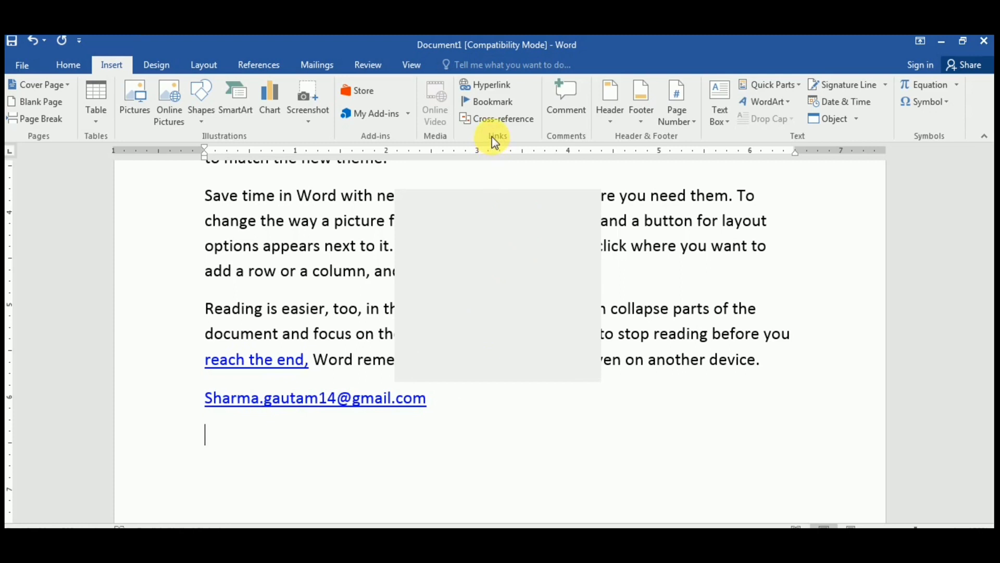
Step: Add a bookmark named 'save' to the document
left_click(482, 105)
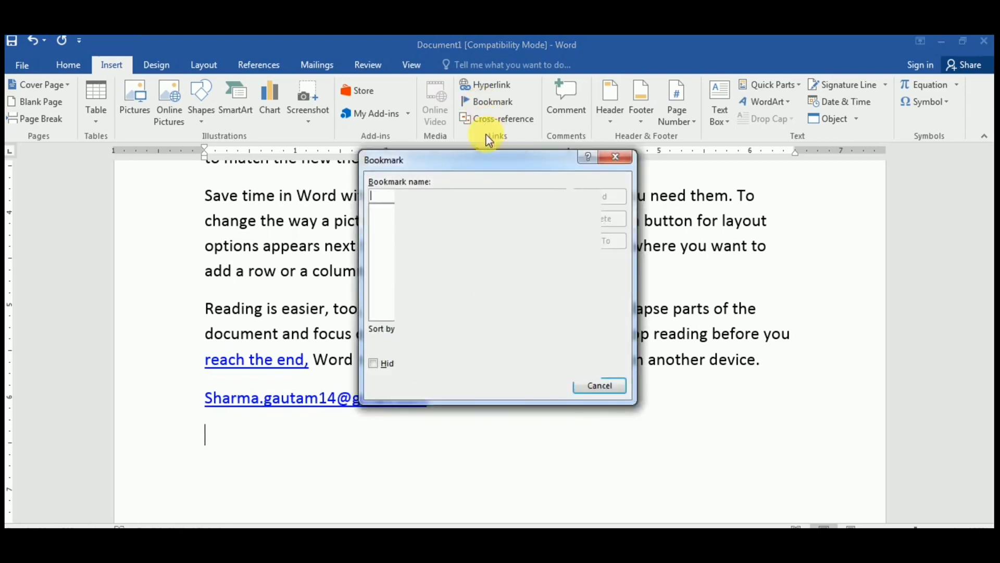
mouse_move(487, 160)
left_mouse_down()
mouse_move(630, 172)
mouse_move(743, 167)
left_mouse_up()
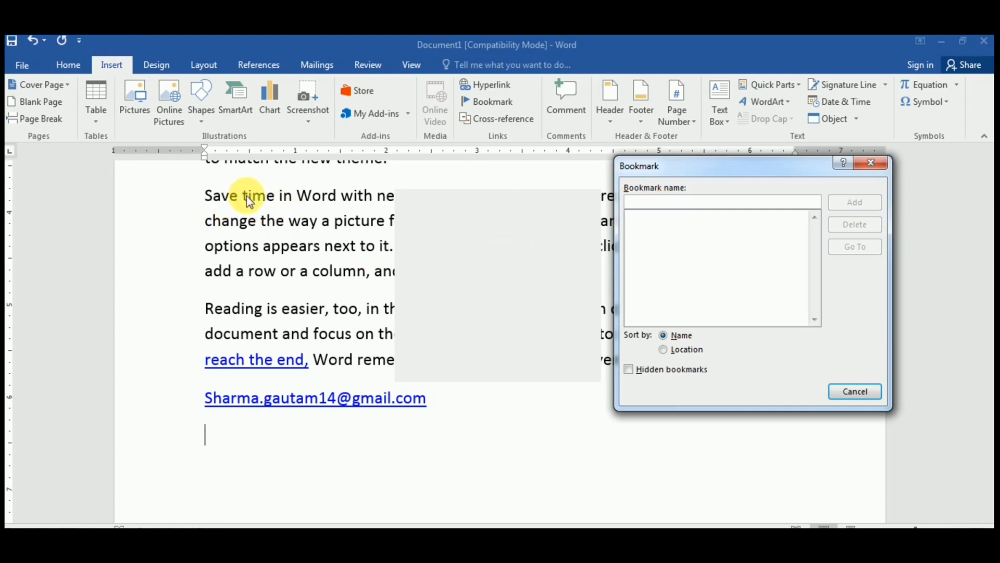
type("save")
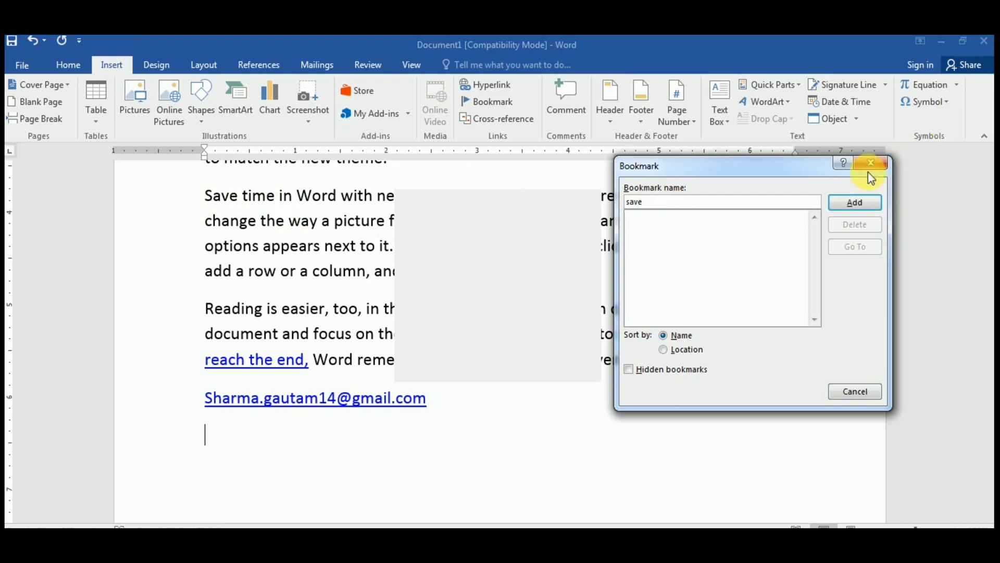
left_click(857, 204)
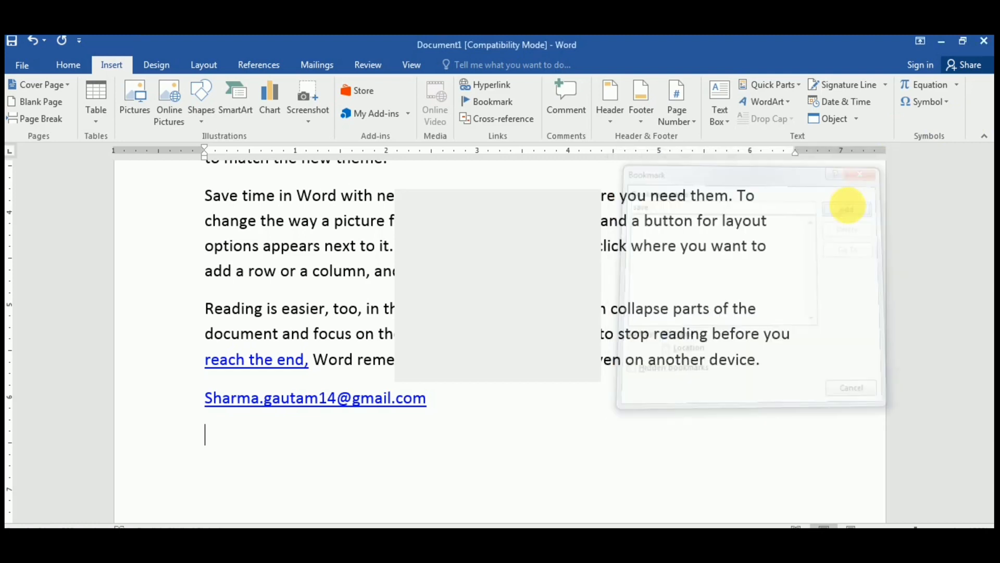
Step: Reopen the bookmark list, jump to the 'save' bookmark, and close the dialog
left_click(489, 104)
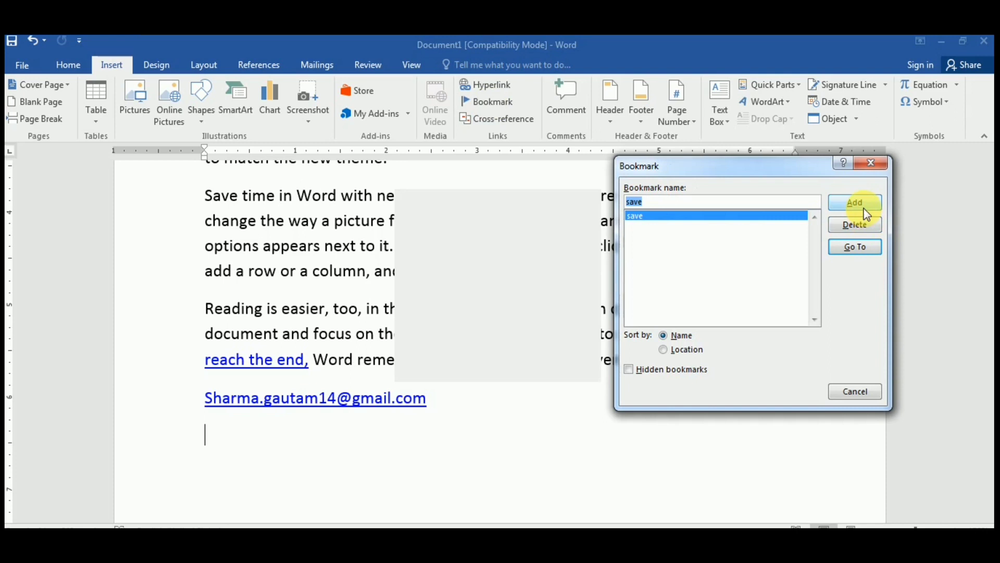
left_click(857, 248)
left_click(859, 391)
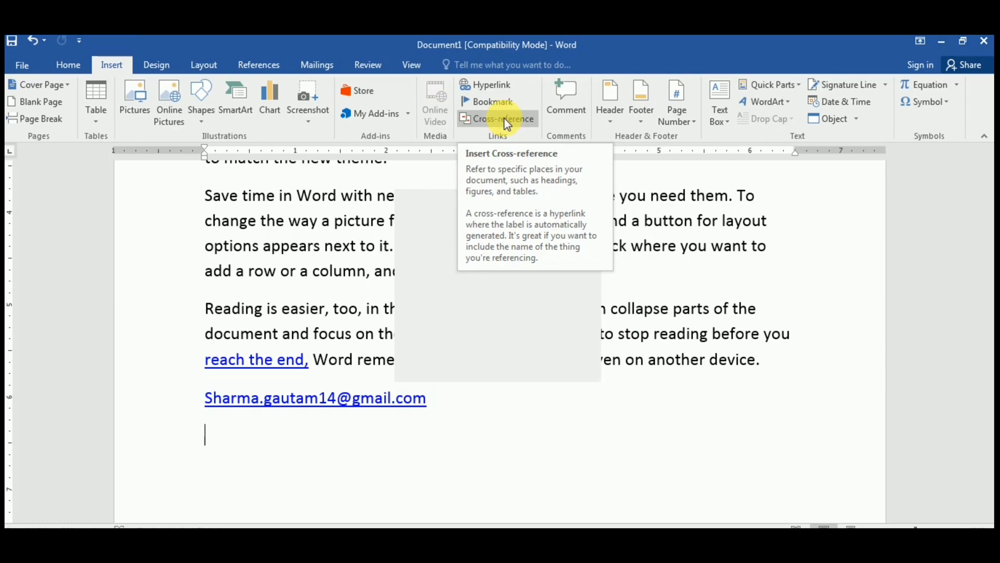
Step: Insert a Bookmark-type cross-reference pointing to the 'save' bookmark's text
left_click(507, 124)
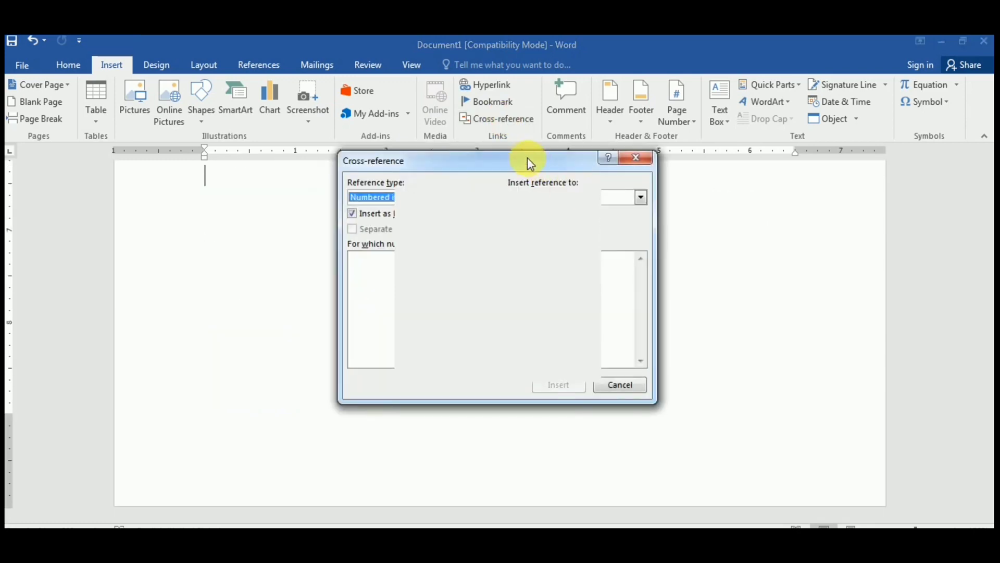
left_click_drag(528, 161, 807, 130)
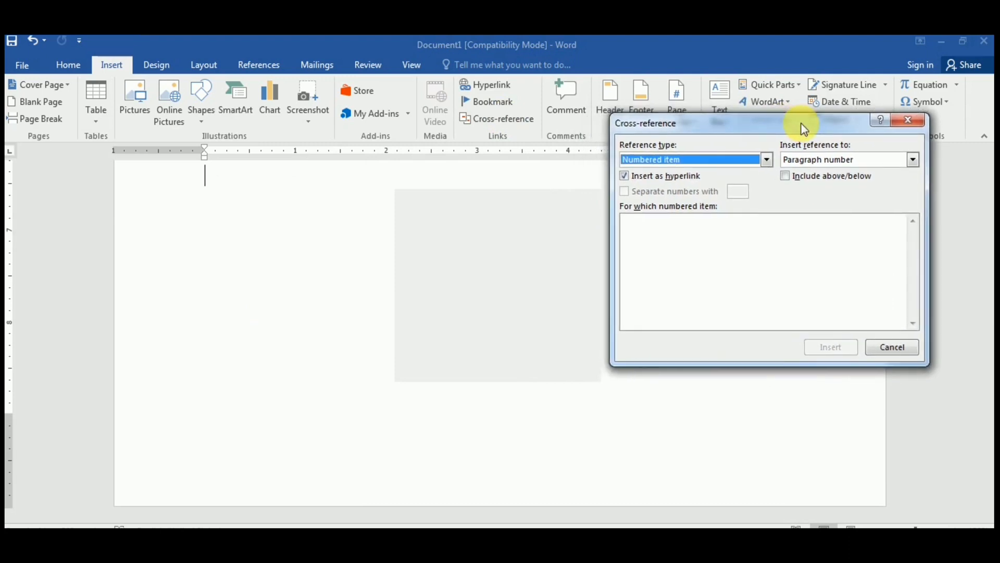
left_click(661, 157)
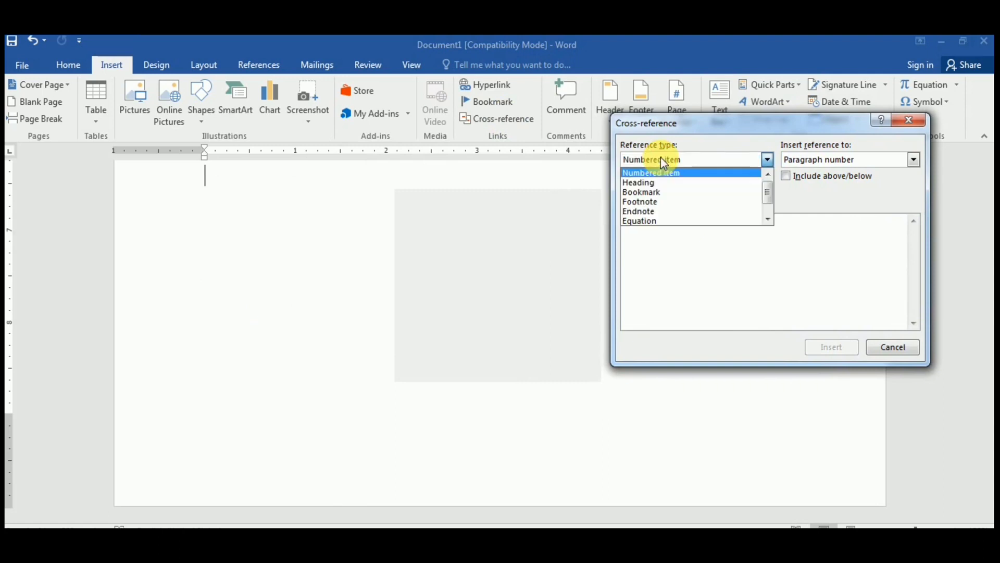
left_click(658, 193)
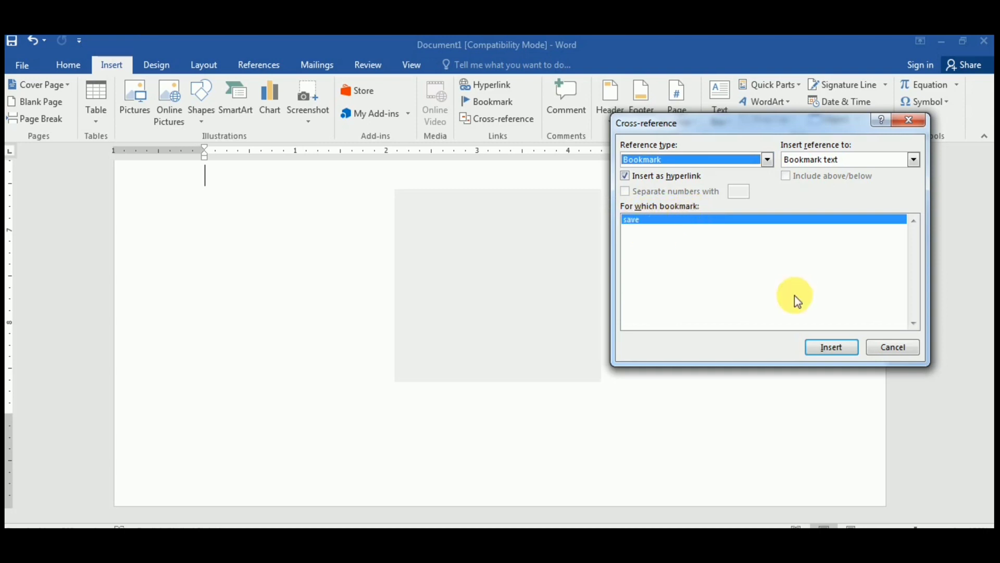
left_click(824, 349)
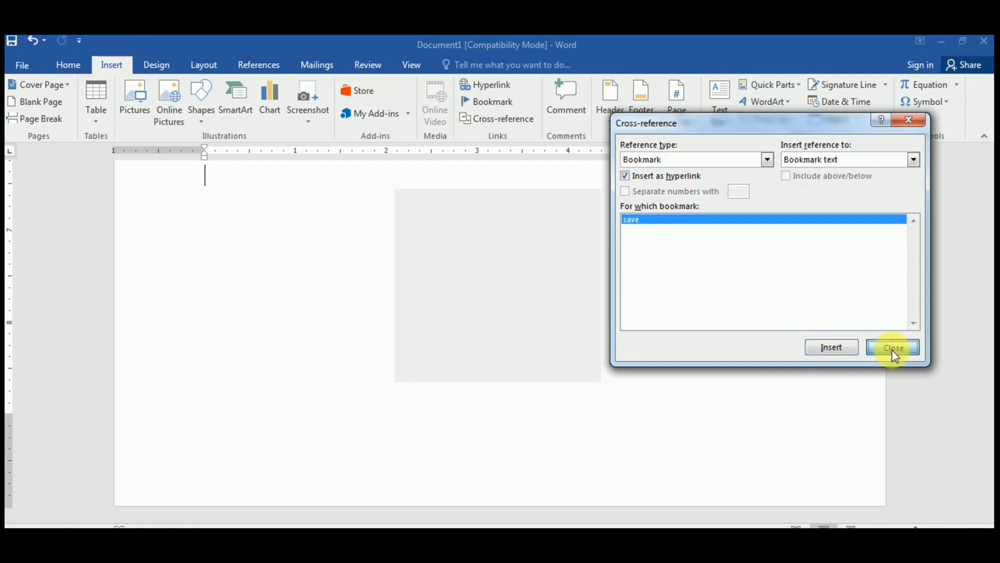
left_click(893, 348)
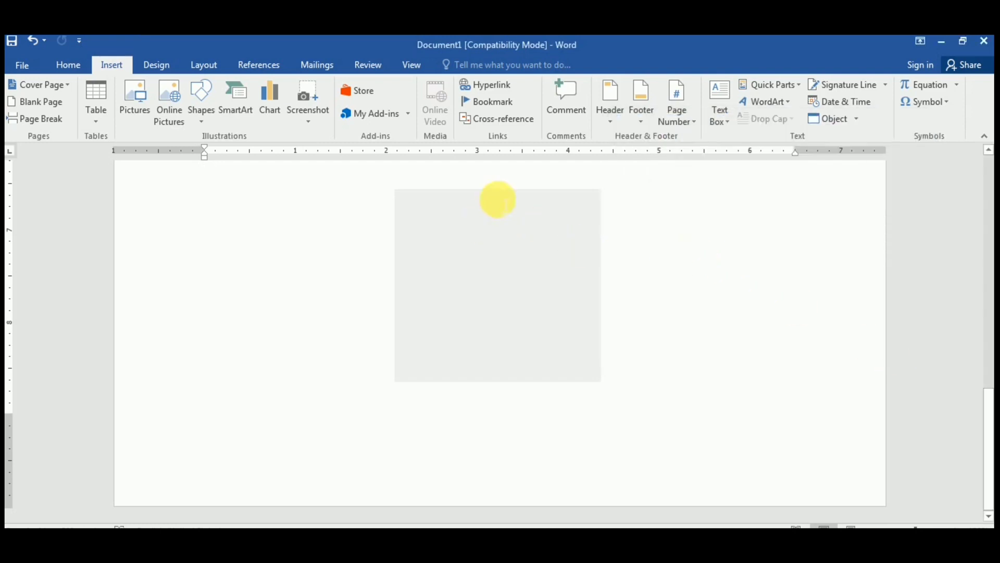